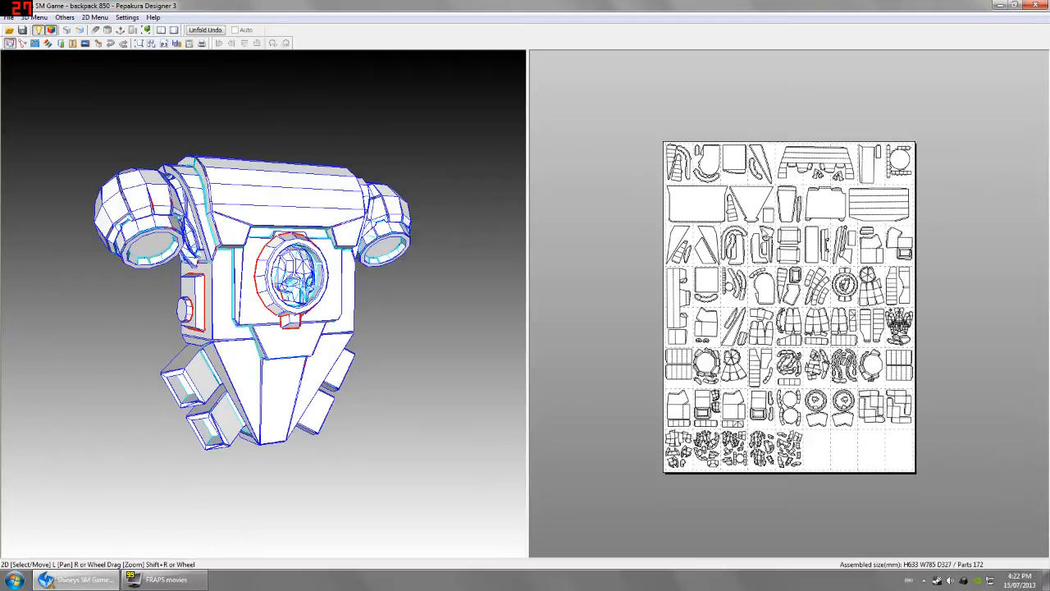
Examine the 3D backpack model from the front, sides, back and above.
left_click_drag(300, 270, 345, 279)
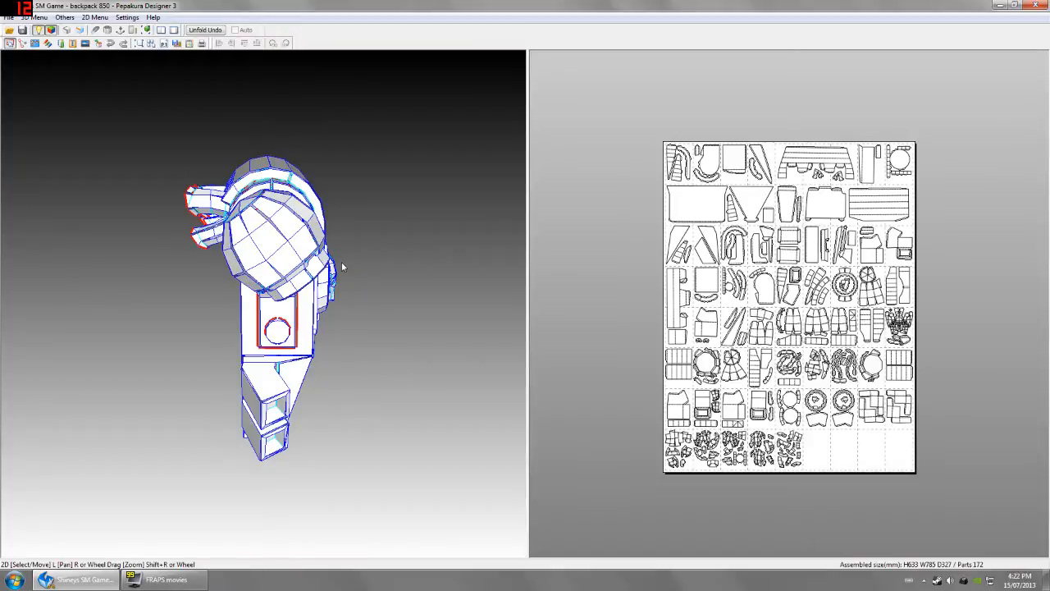
left_click_drag(347, 180, 289, 191)
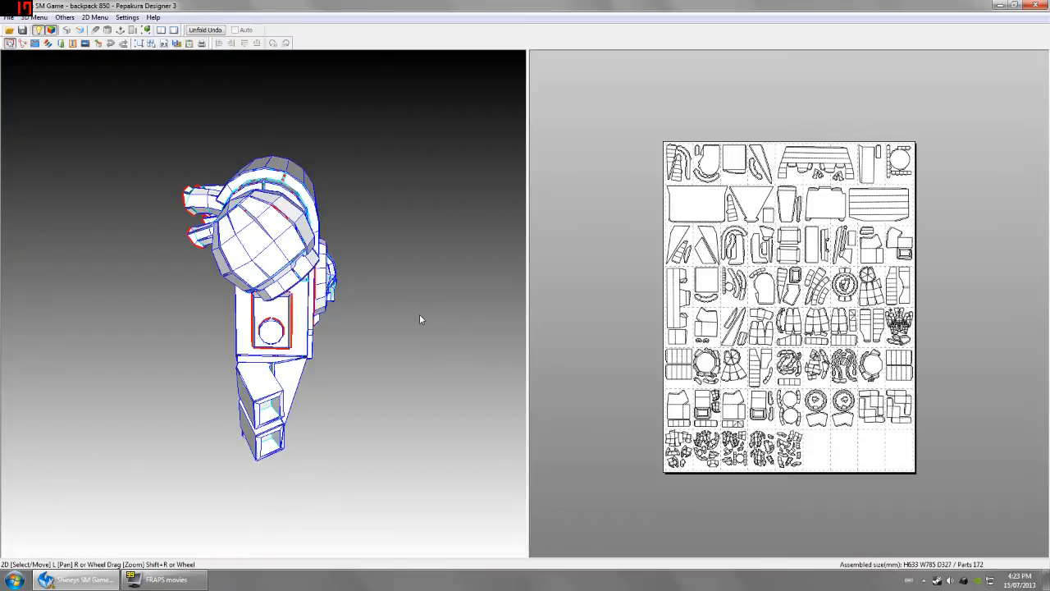
mouse_move(428, 308)
left_mouse_down()
mouse_move(447, 309)
mouse_move(441, 320)
left_mouse_up()
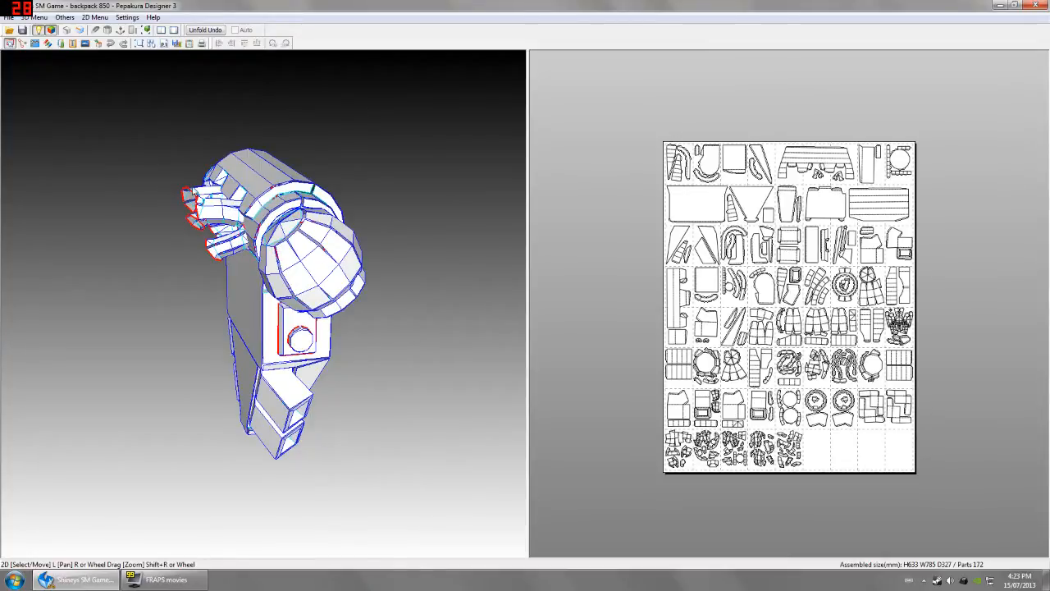
left_click_drag(193, 240, 393, 240)
left_click_drag(302, 211, 222, 240)
left_click_drag(384, 273, 248, 255)
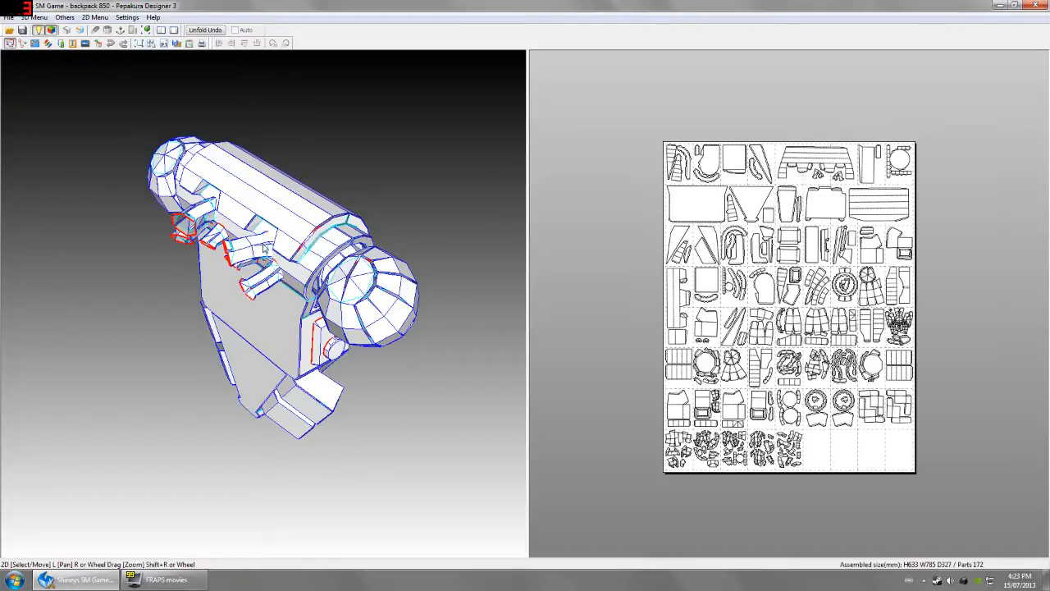
left_click_drag(303, 303, 267, 289)
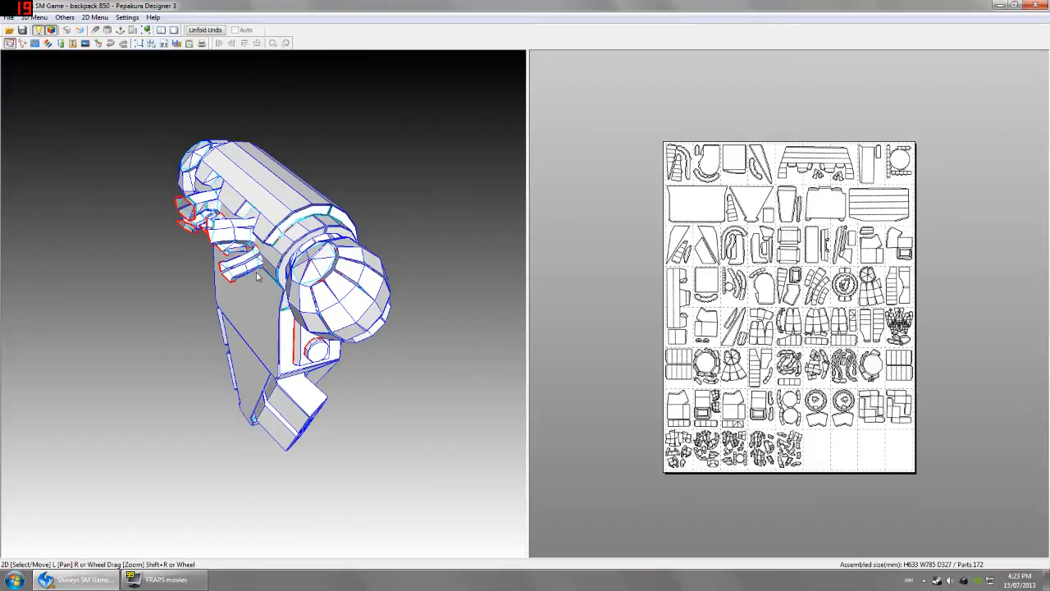
left_click_drag(289, 332, 311, 134)
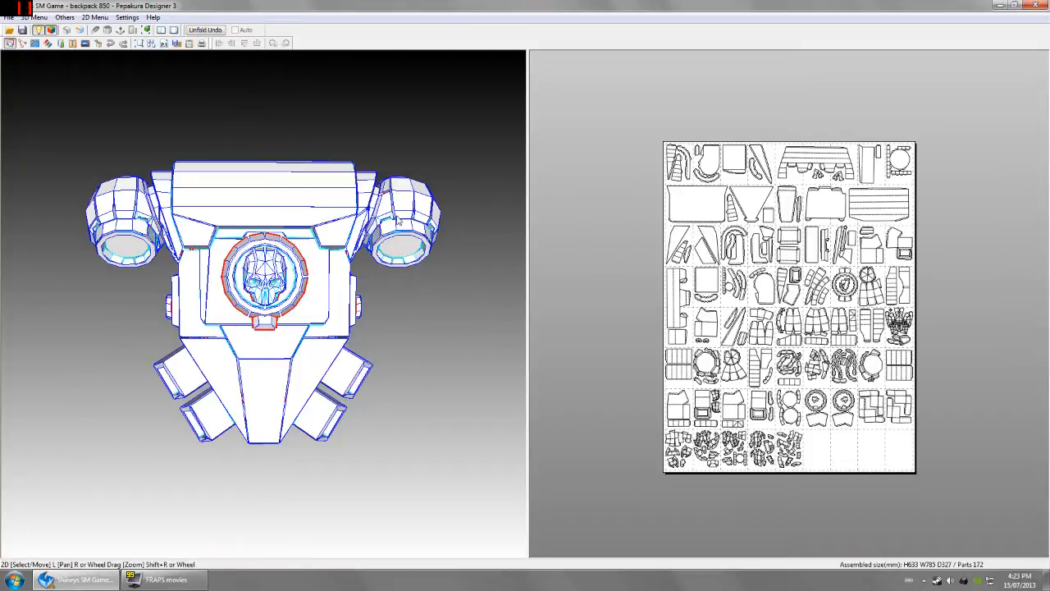
mouse_move(347, 297)
left_mouse_down()
mouse_move(406, 297)
mouse_move(399, 321)
mouse_move(367, 325)
left_mouse_up()
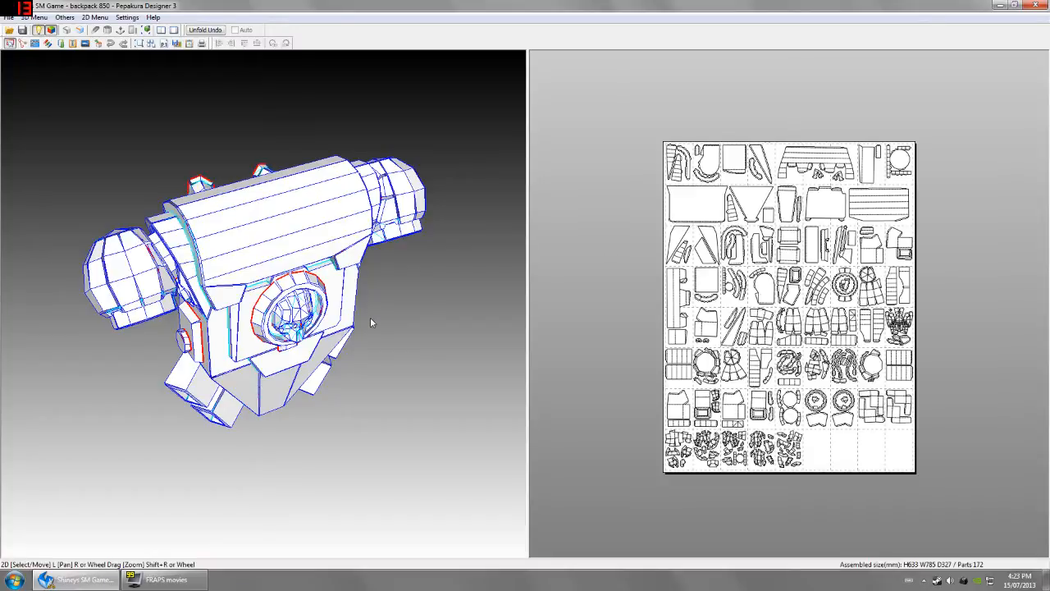
Export the backpack as the 3D model file Shineys SM Game - backpack 850.obj on the Desktop, replacing the existing file.
left_click(8, 18)
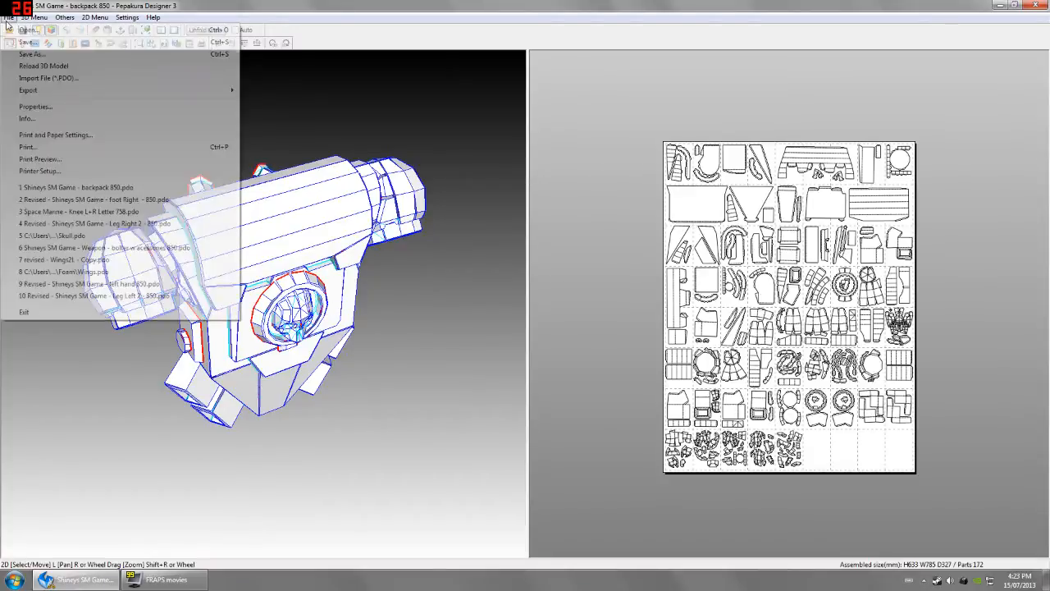
mouse_move(222, 92)
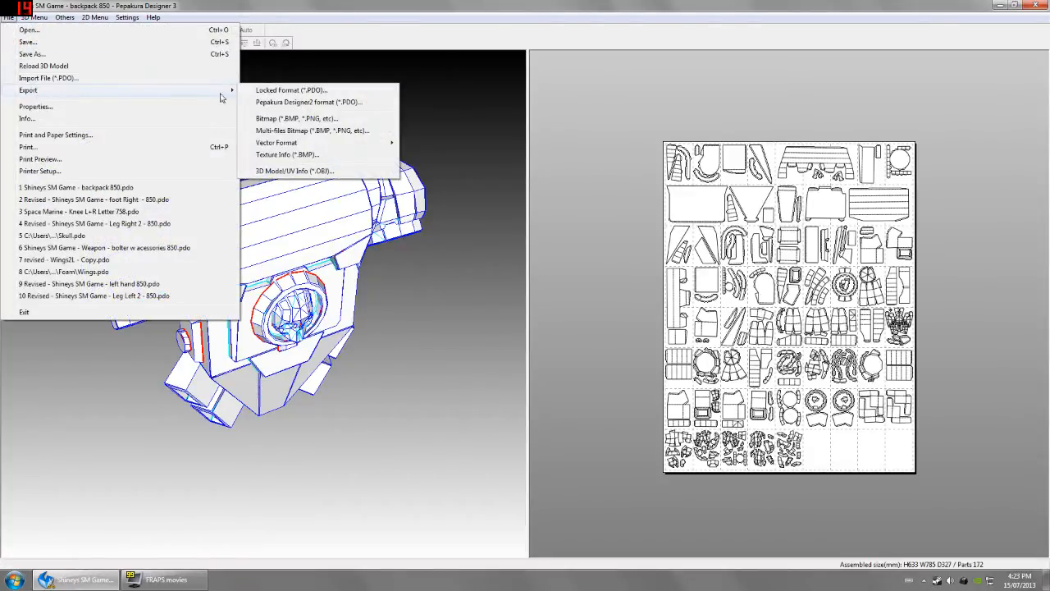
left_click(301, 178)
key("Return")
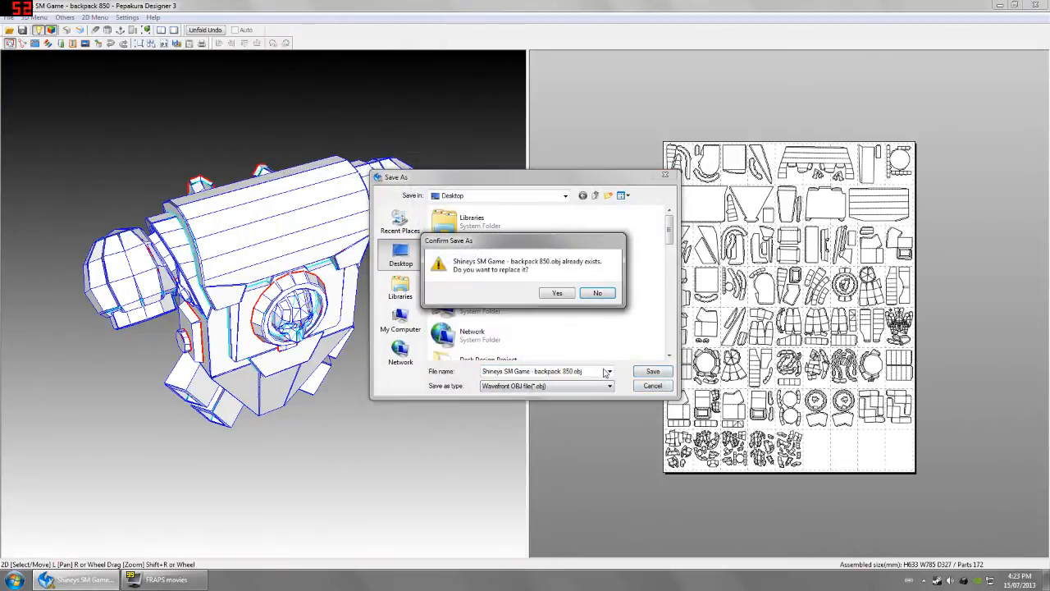
left_click(556, 294)
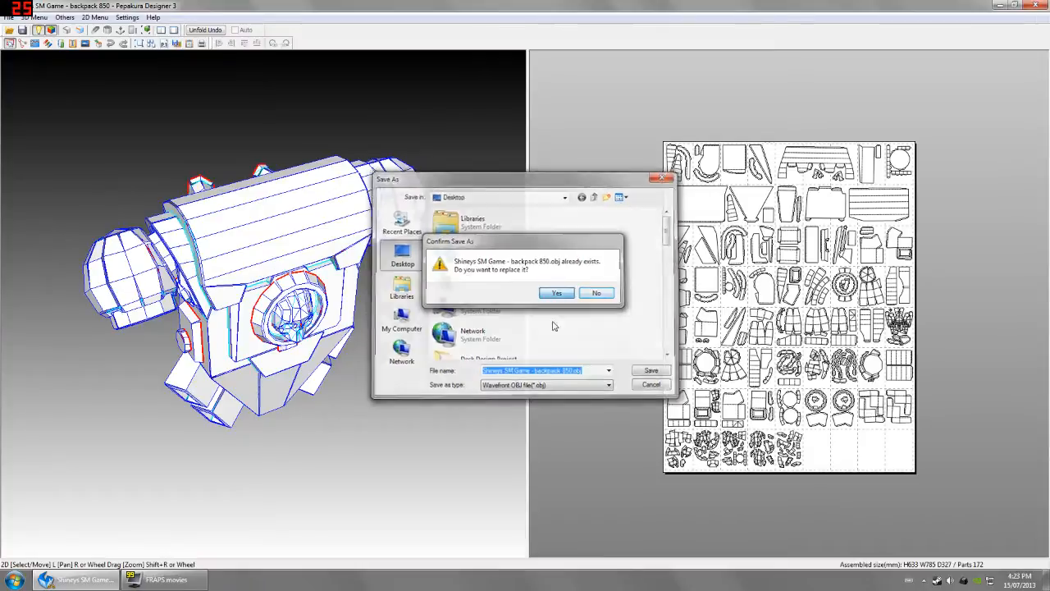
left_click_drag(386, 352, 383, 330)
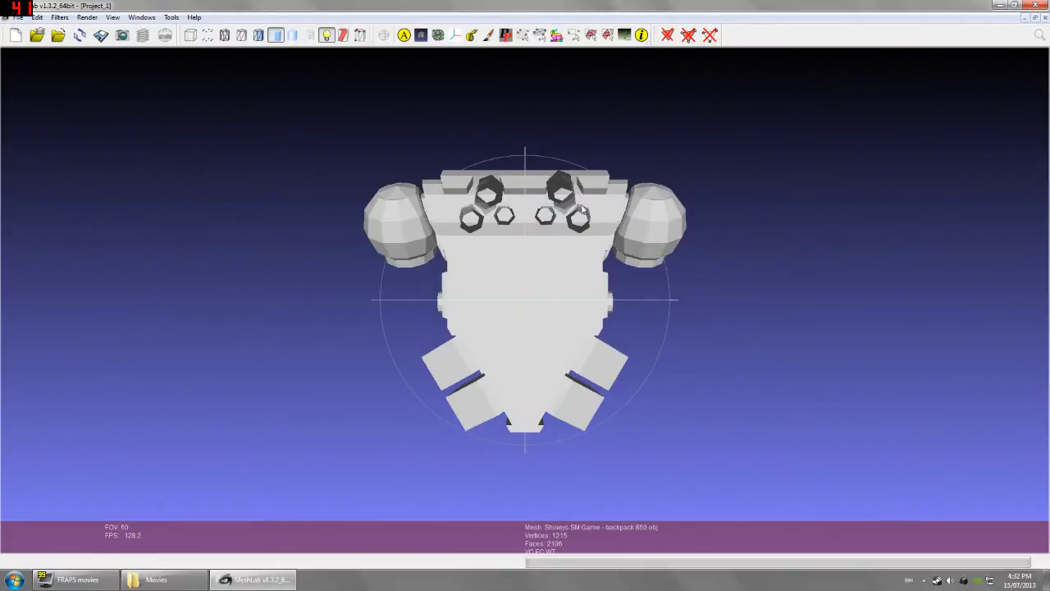
Switch to MeshLab and display the imported backpack mesh with Flat Lines shading.
left_click_drag(753, 270, 410, 307)
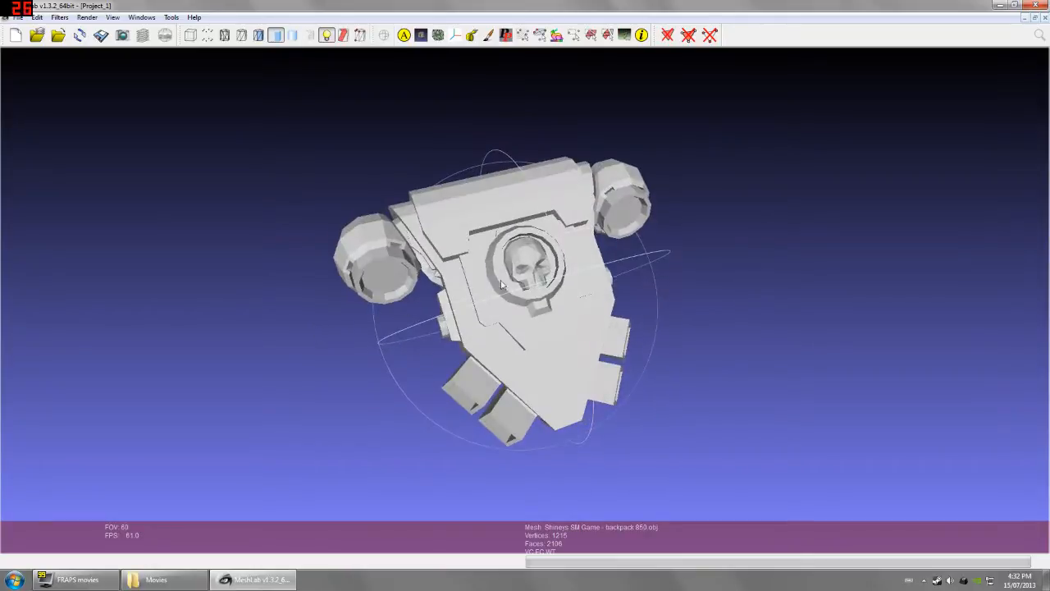
left_click_drag(719, 253, 678, 311)
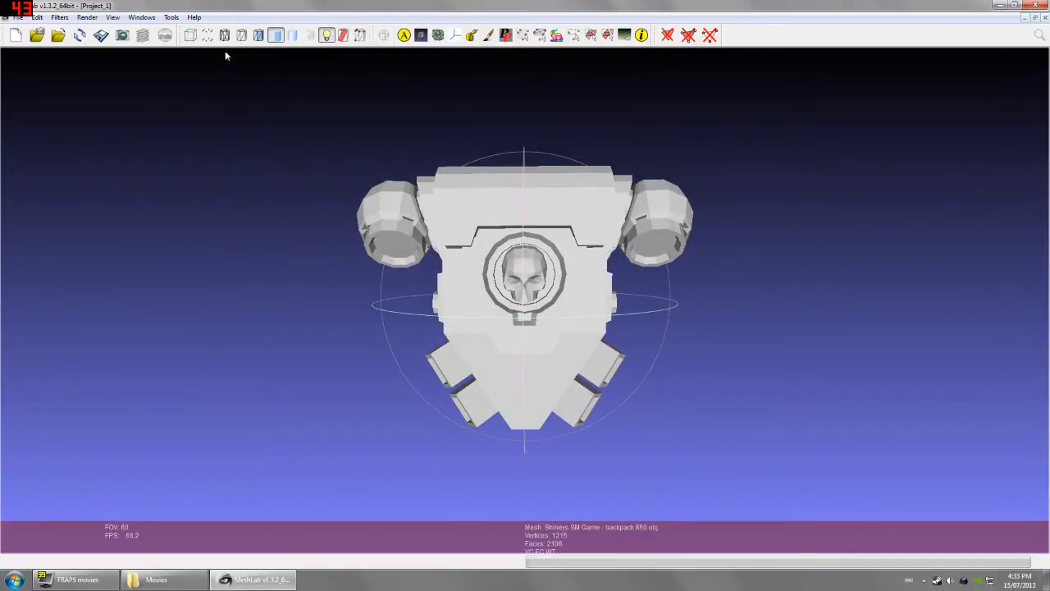
left_click(259, 35)
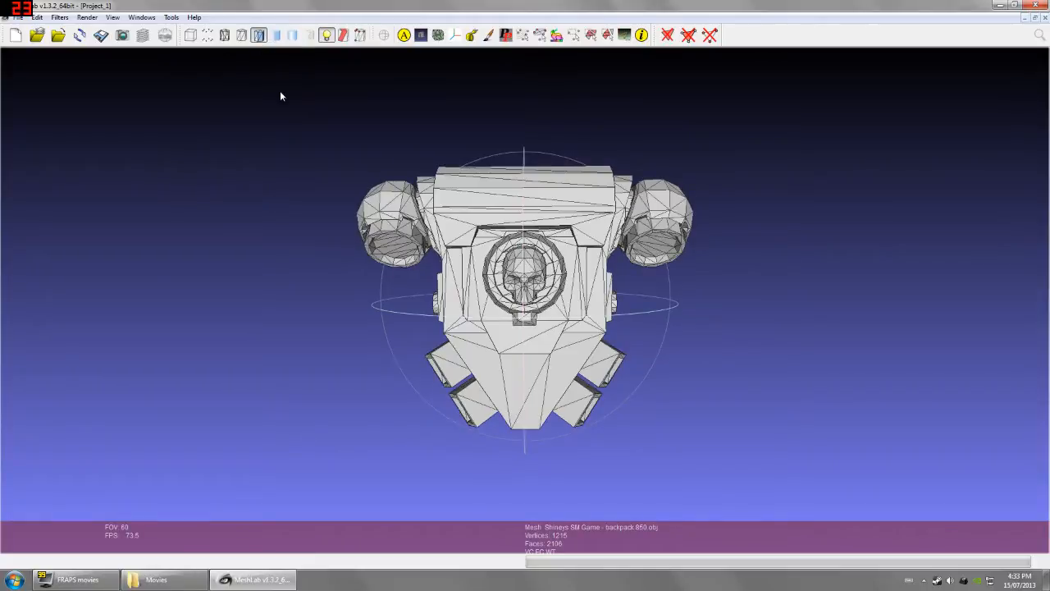
Select the faces of the pipes protruding from the backpack's rear in a side view and delete them.
left_click_drag(544, 418, 795, 289)
left_click_drag(525, 307, 419, 315)
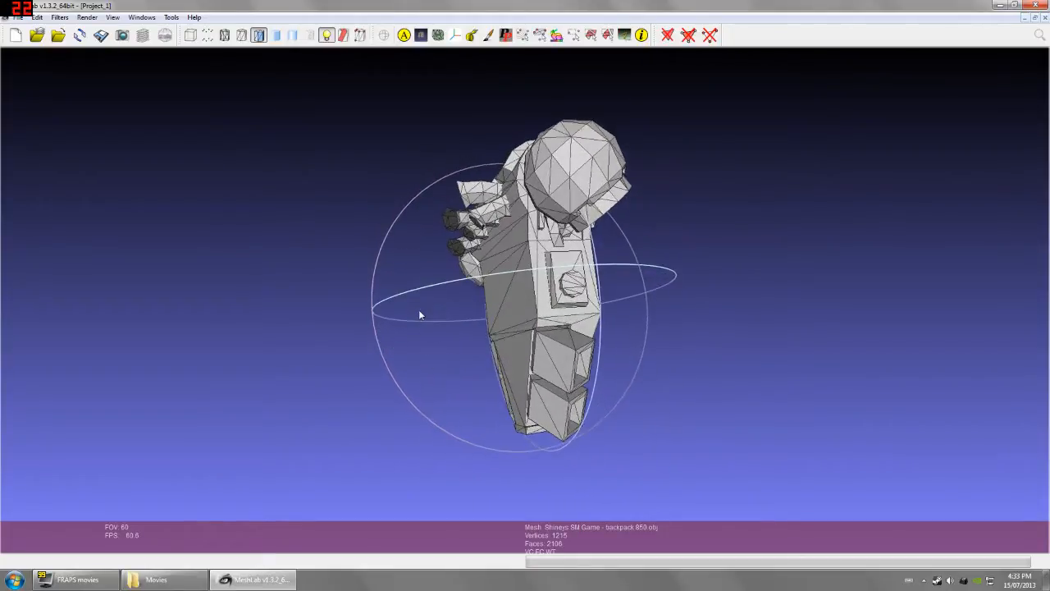
left_click_drag(503, 347, 587, 294)
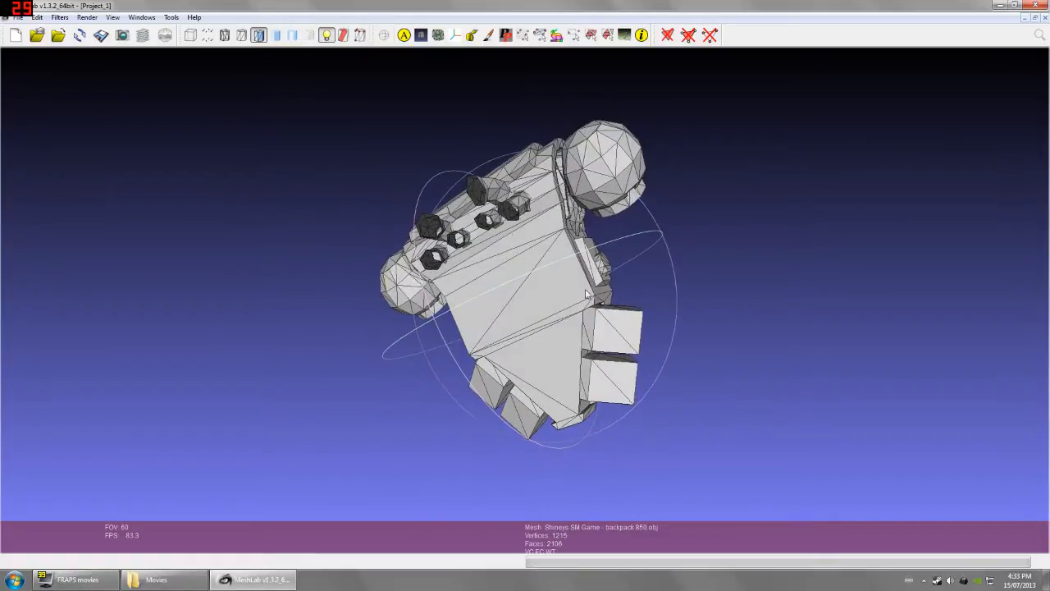
left_click_drag(477, 229, 492, 213)
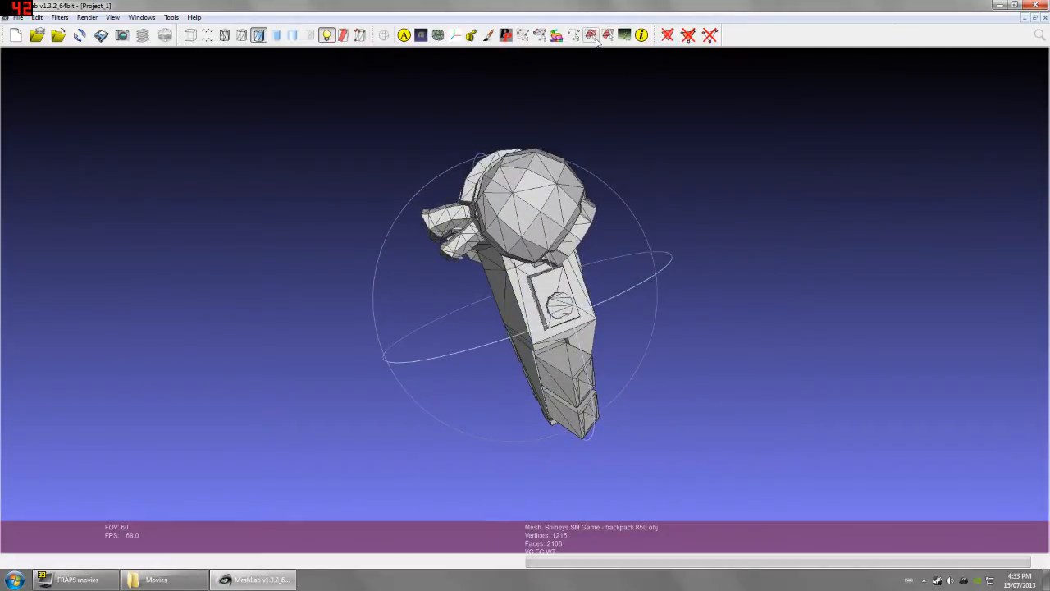
left_click_drag(474, 122, 514, 254)
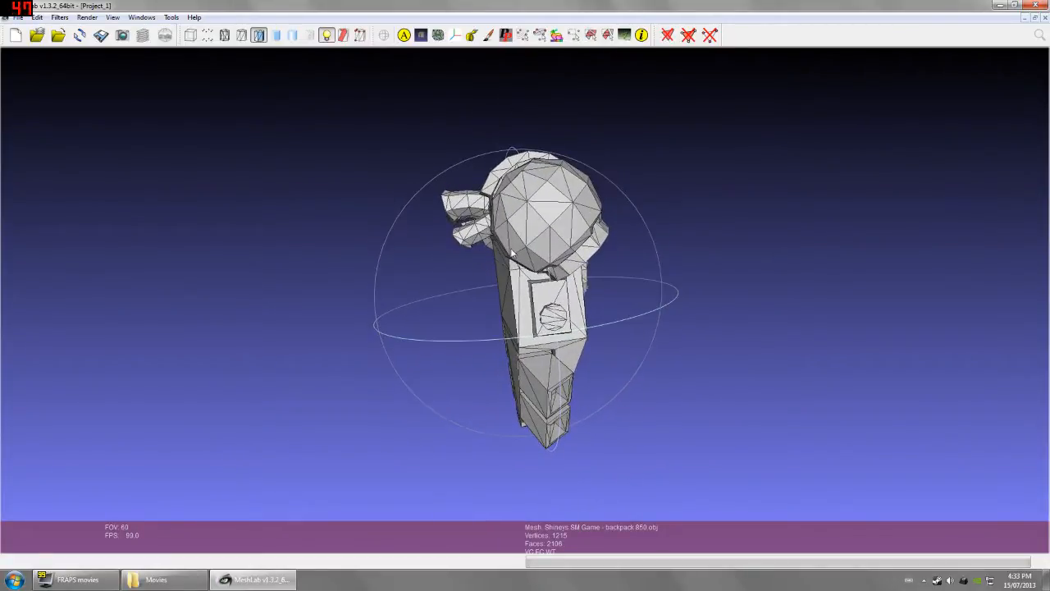
left_click(590, 36)
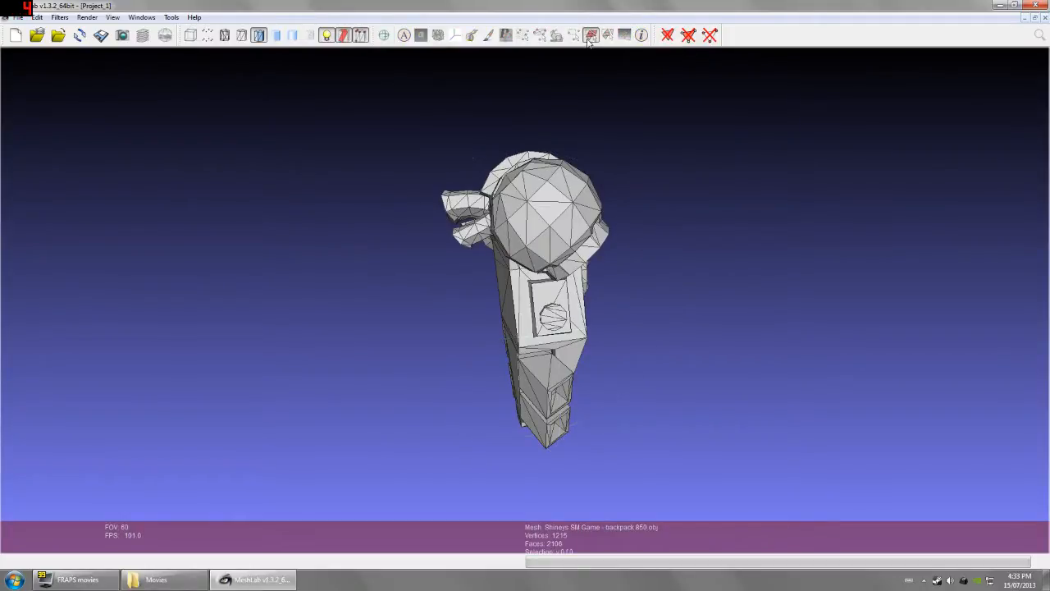
left_click_drag(472, 161, 417, 292)
key("Delete")
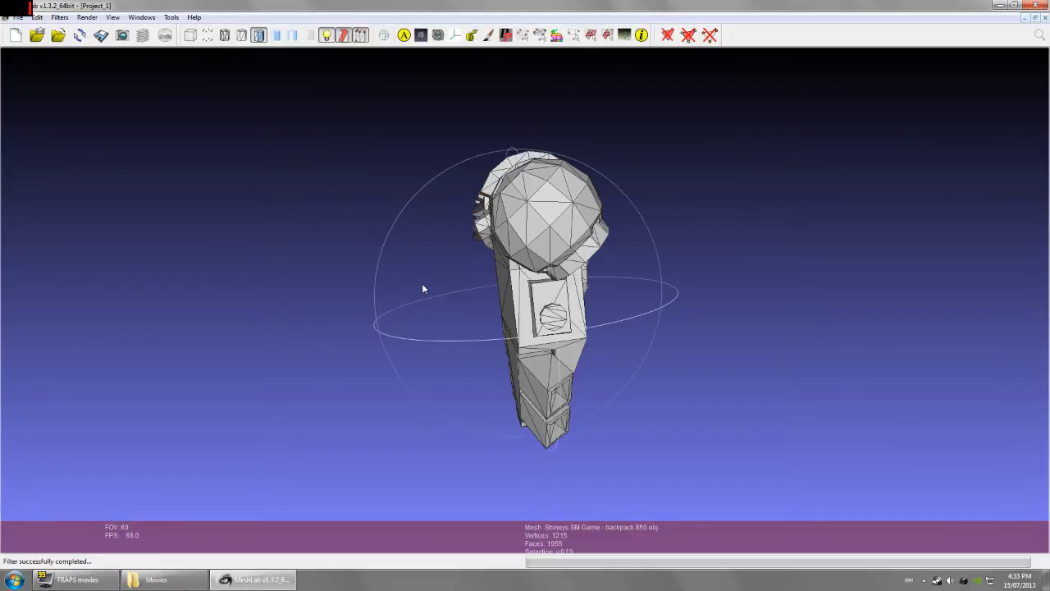
Select only the visible faces on the outer side of the backpack's end sphere.
left_click_drag(436, 265, 607, 209)
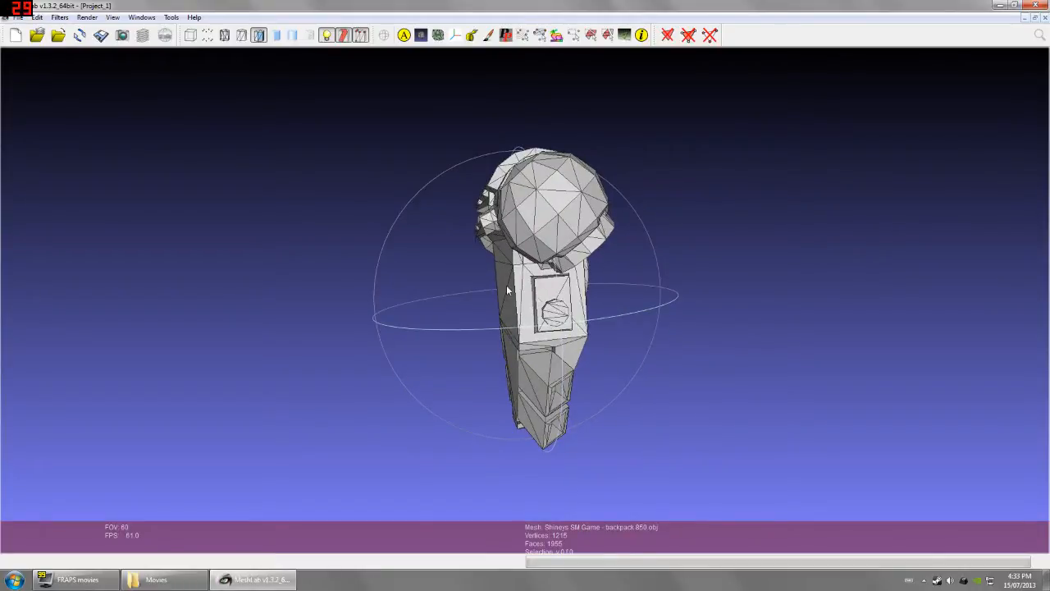
left_click(591, 34)
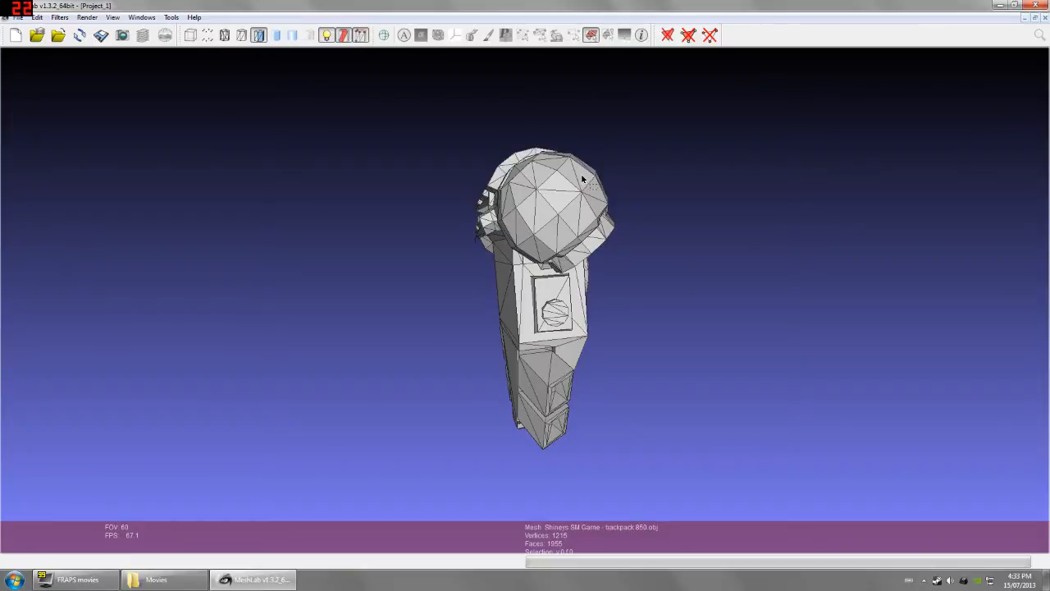
left_click_drag(581, 179, 533, 236)
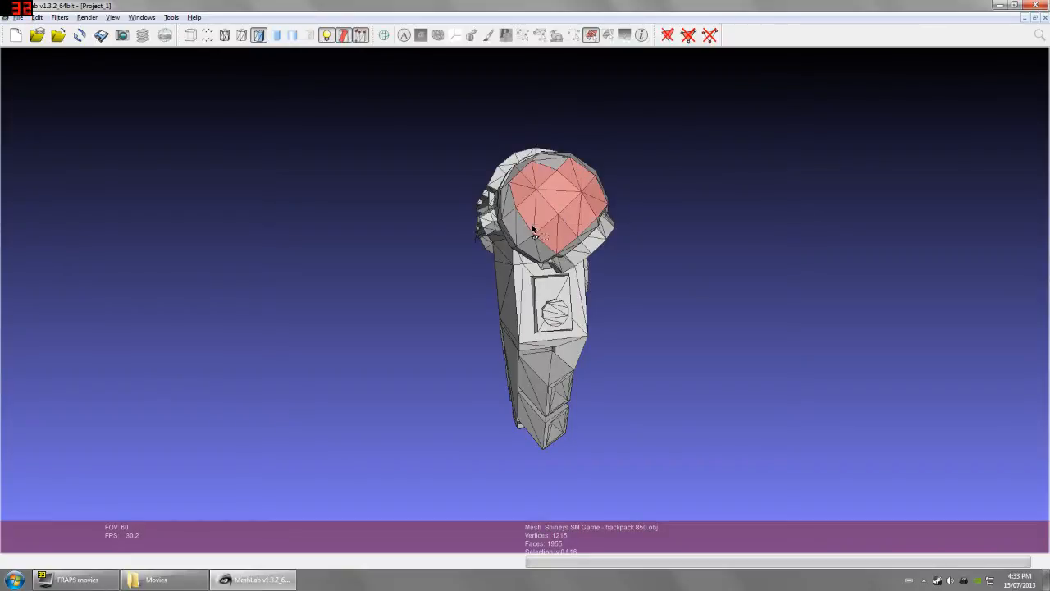
left_click(591, 34)
left_click_drag(709, 199, 676, 190)
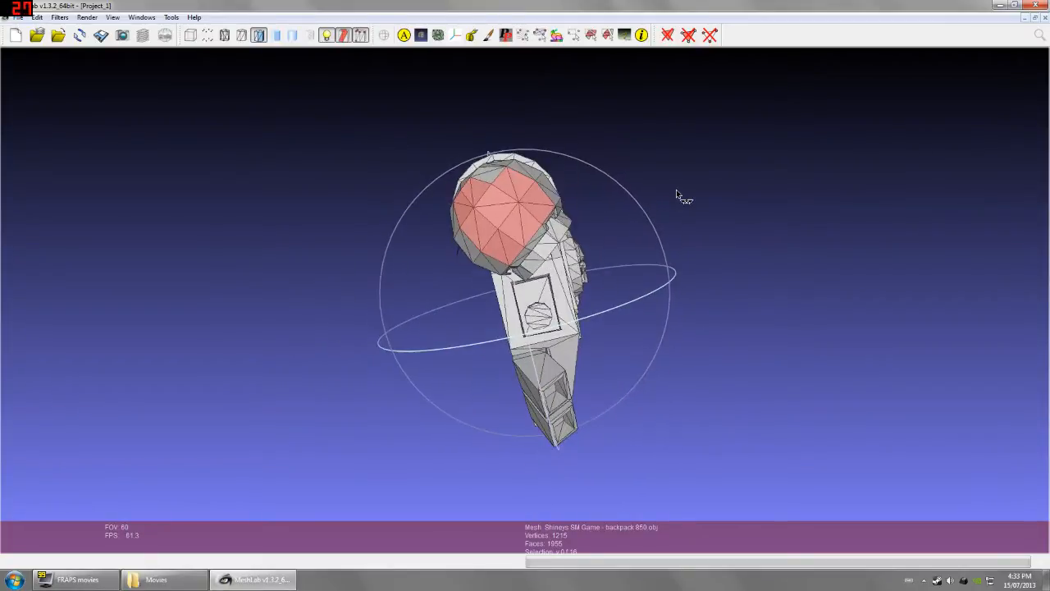
Select the faces in the end sphere's area through the full depth of the backpack and inspect the selection's extent.
left_click(591, 35)
left_click_drag(534, 188, 484, 236)
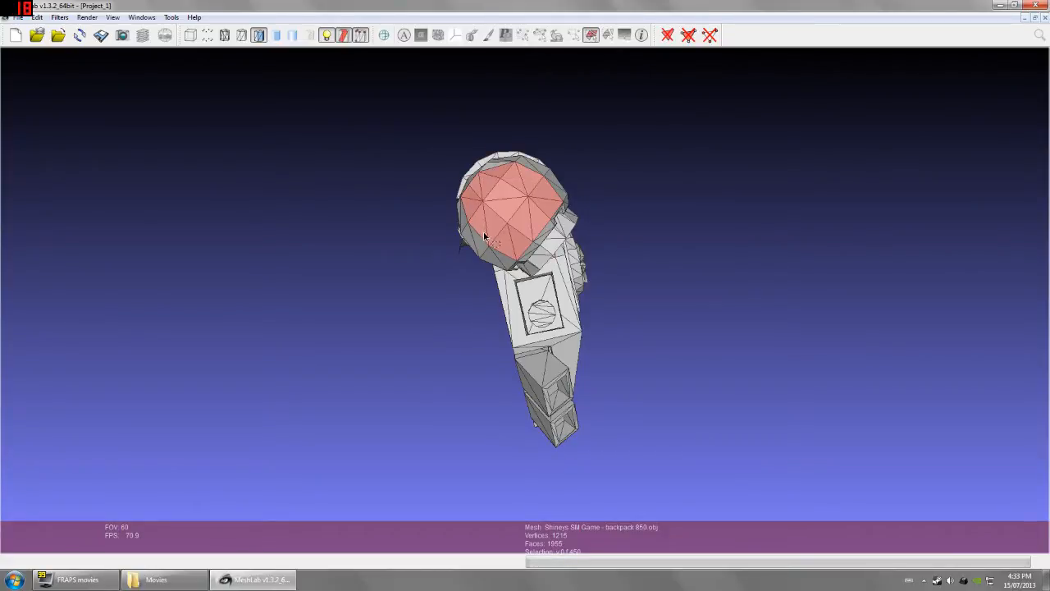
left_click(591, 34)
left_click_drag(626, 108, 372, 362)
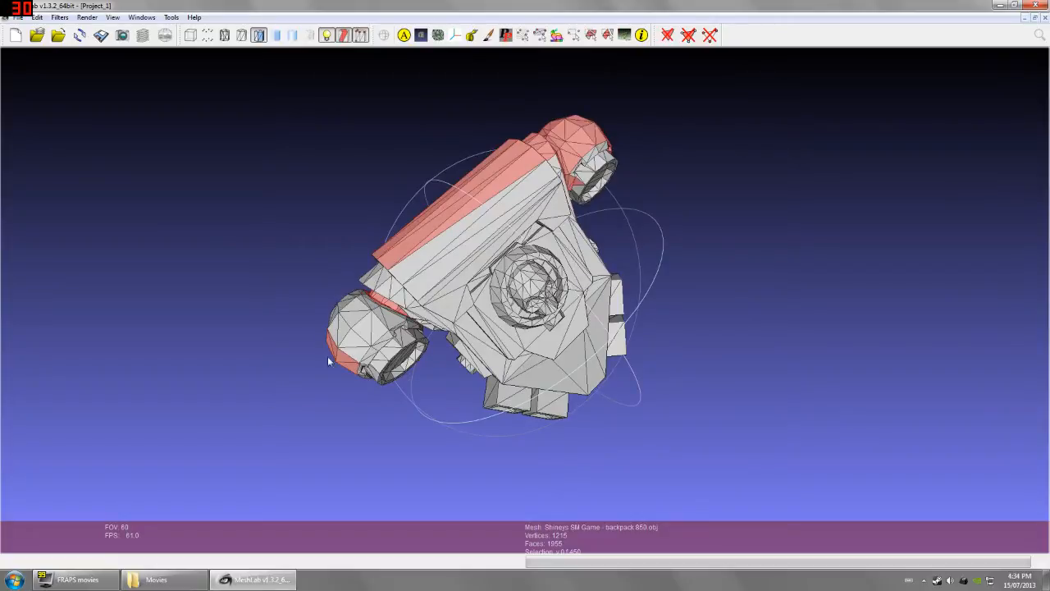
left_click_drag(491, 302, 590, 151)
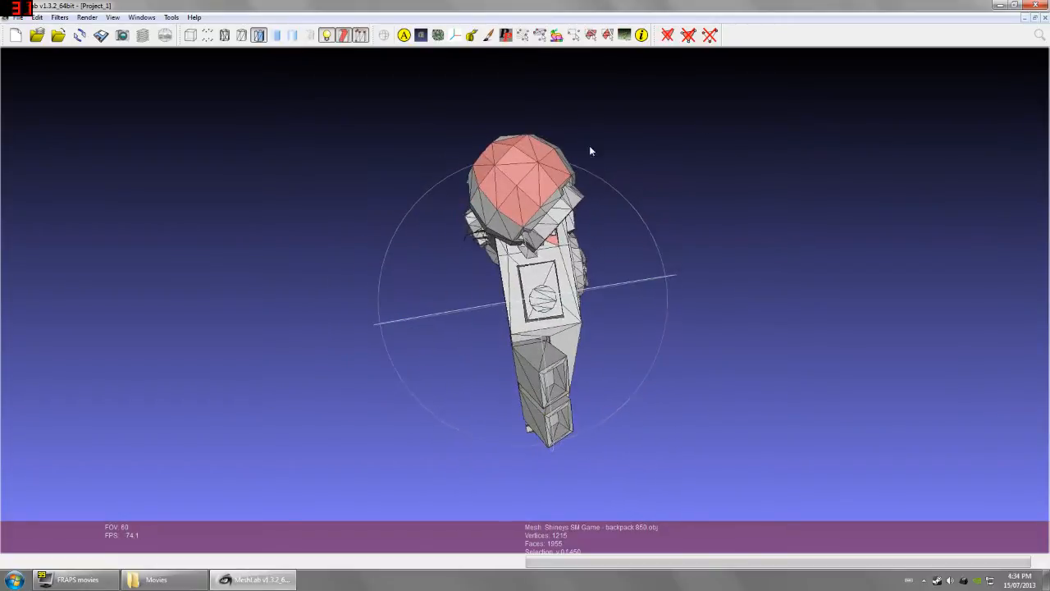
Clear the face selection on the backpack mesh.
left_click(591, 35)
left_click(663, 151)
left_click(592, 35)
Inspect the backpack mesh from the rear, sides and front for parts that still need removing.
left_click_drag(568, 194, 573, 257)
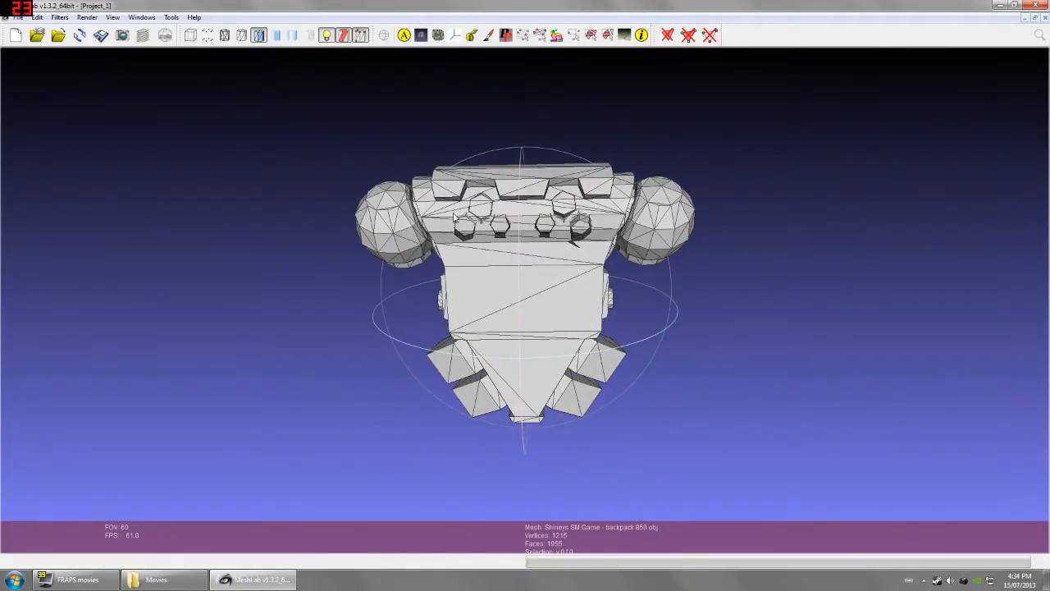
left_click_drag(718, 287, 578, 174)
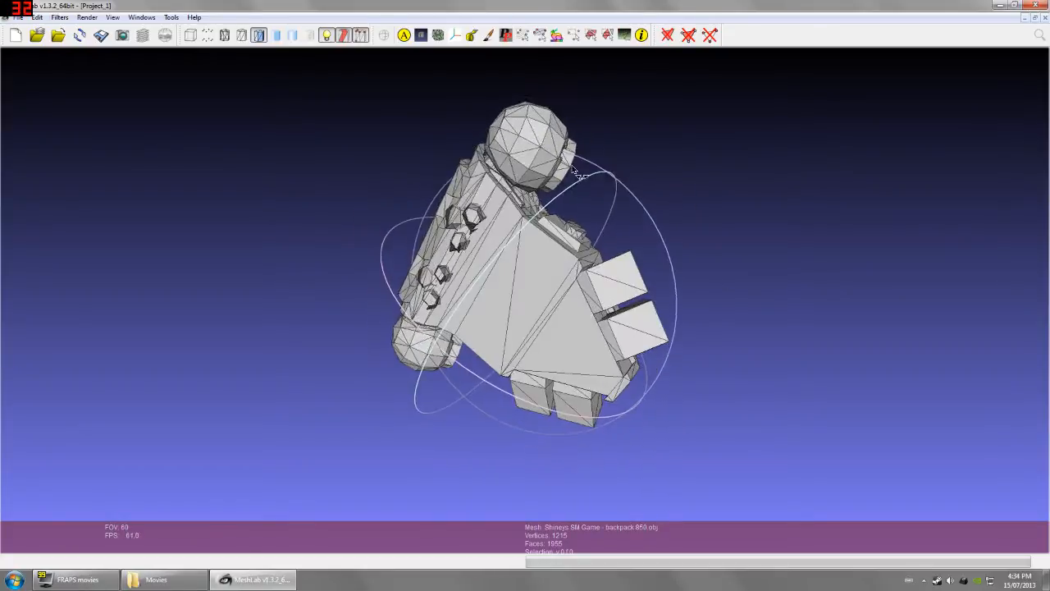
left_click_drag(496, 225, 689, 147)
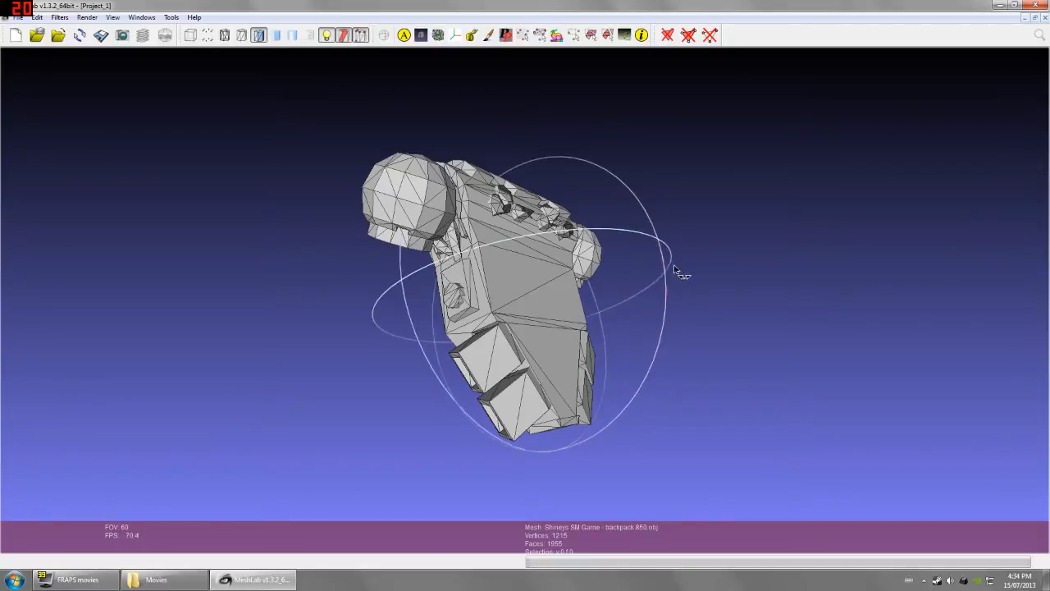
key("ctrl+h")
left_click_drag(709, 282, 216, 320)
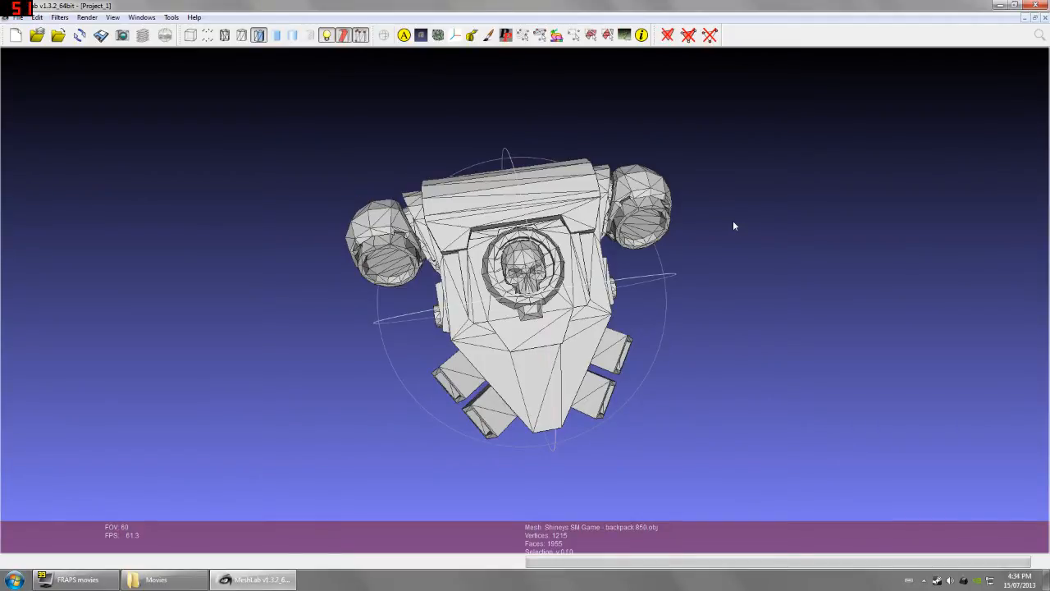
left_click_drag(734, 225, 593, 258)
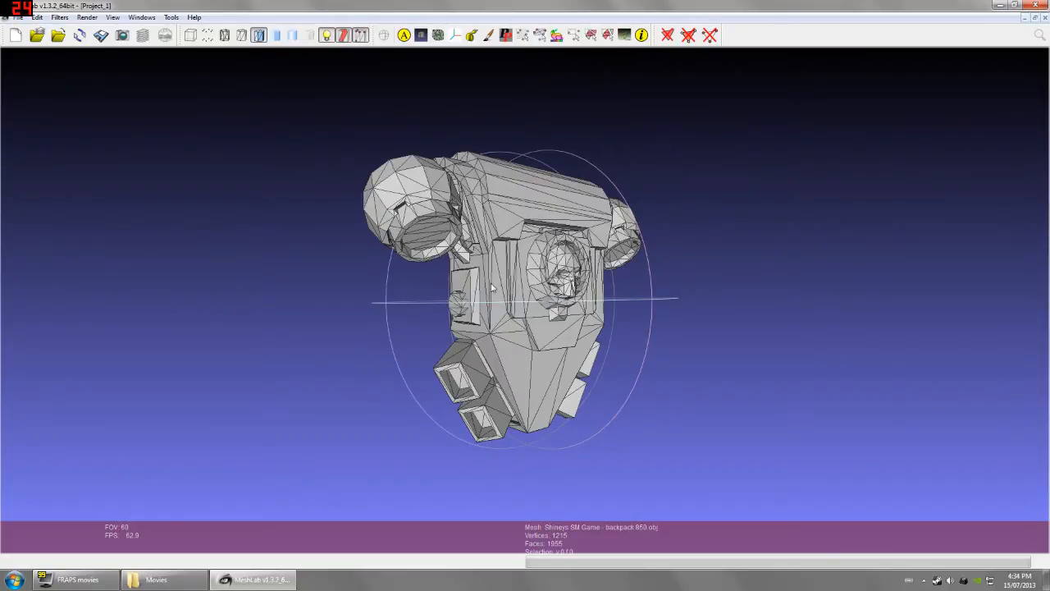
left_click_drag(472, 284, 679, 281)
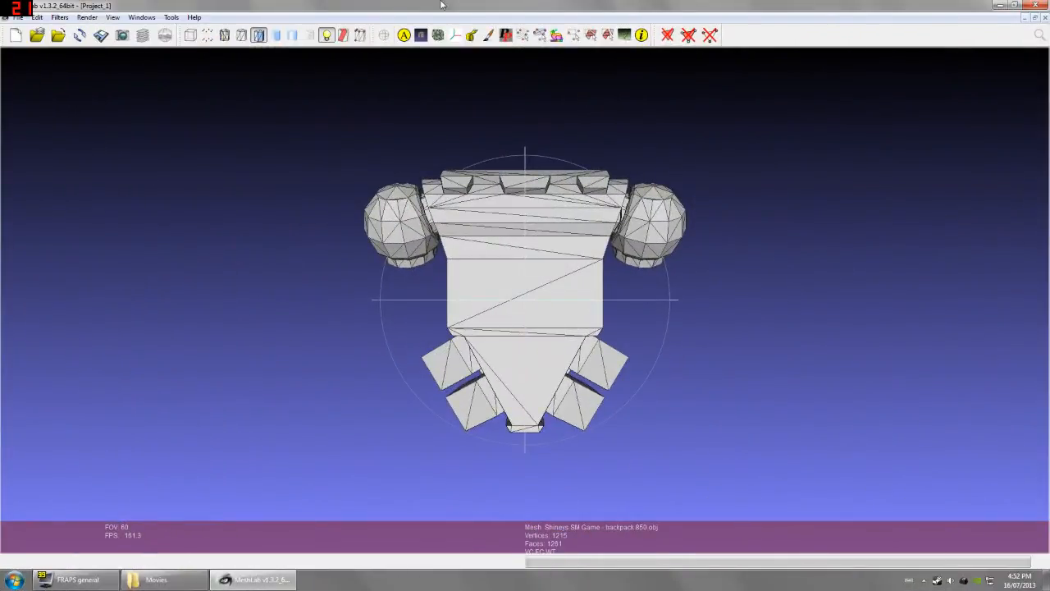
left_click_drag(521, 302, 587, 197)
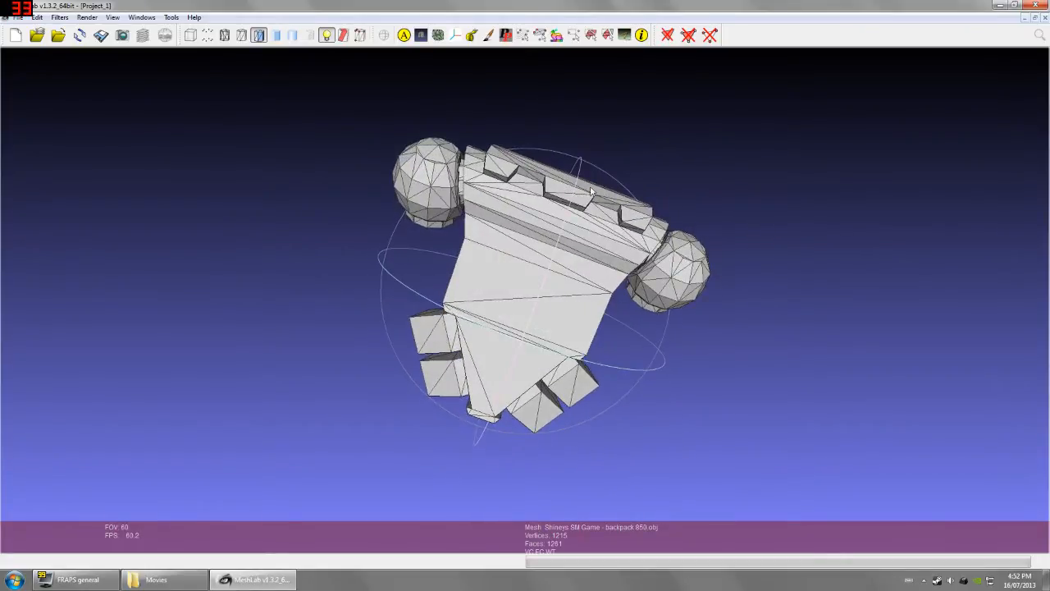
left_click_drag(539, 314, 533, 265)
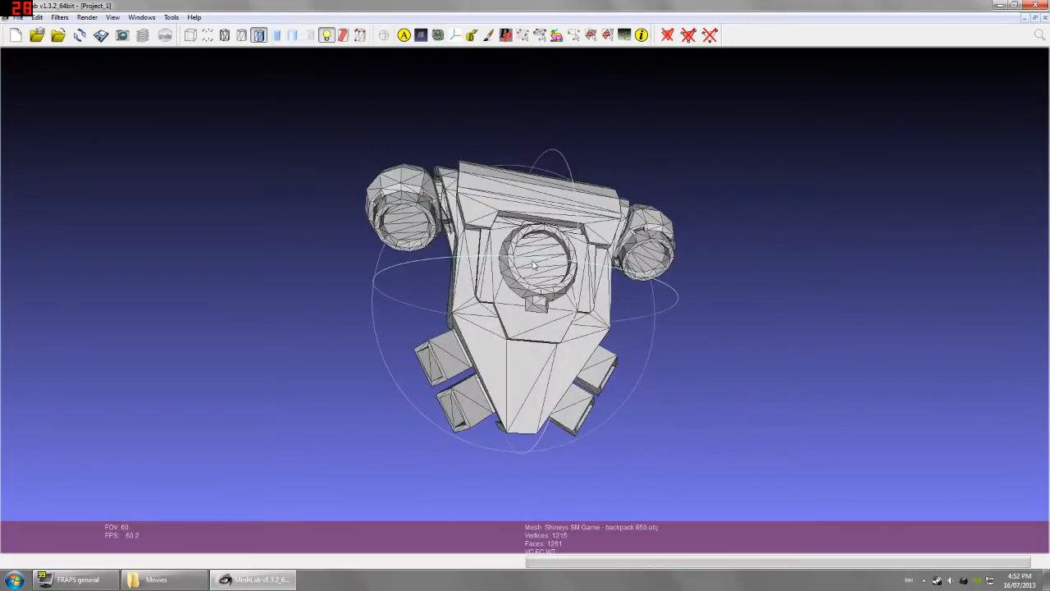
left_click_drag(476, 299, 486, 362)
left_click_drag(542, 363, 714, 339)
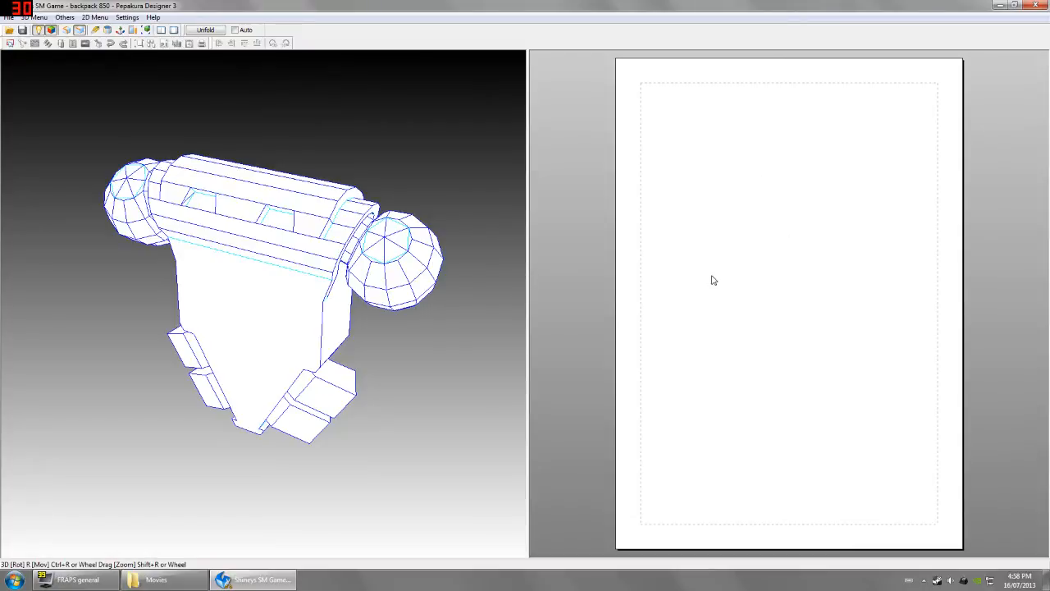
Turn off texture display on the 3D backpack model in Pepakura Designer and view it from the front and back.
left_click_drag(474, 354, 349, 353)
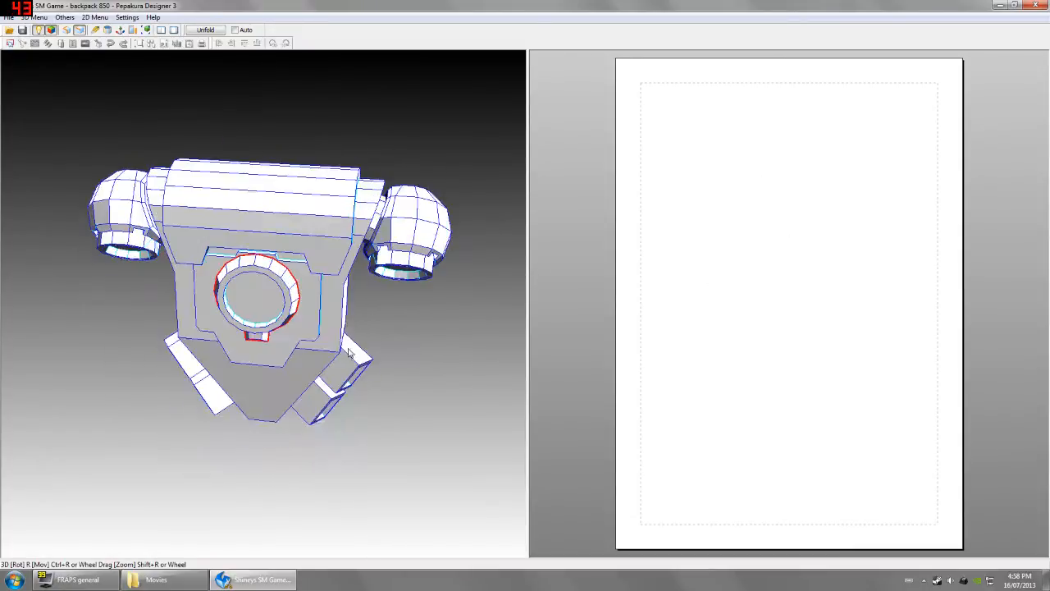
left_click(51, 30)
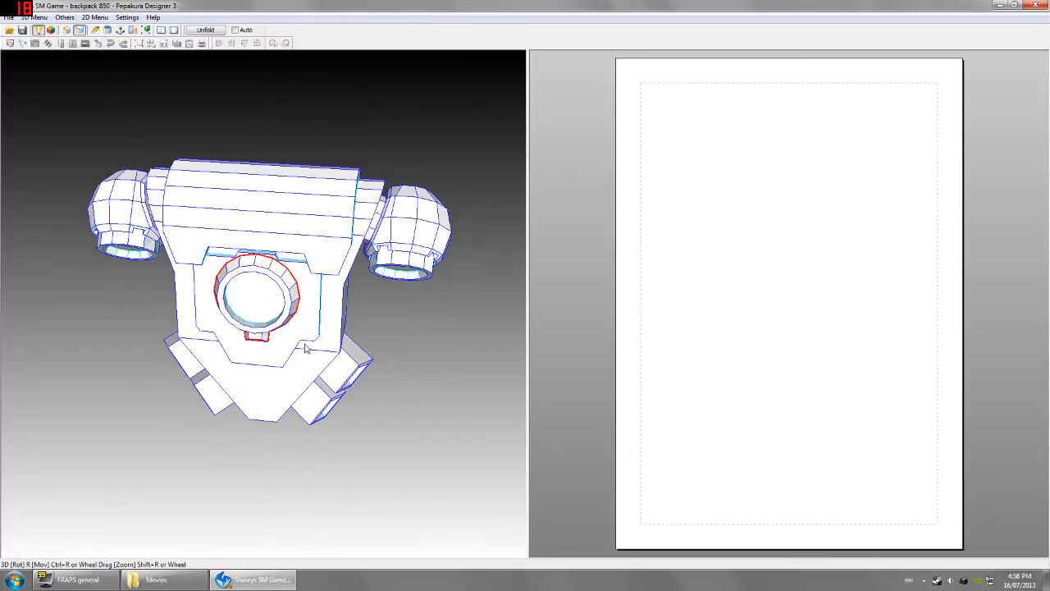
left_click_drag(328, 368, 471, 337)
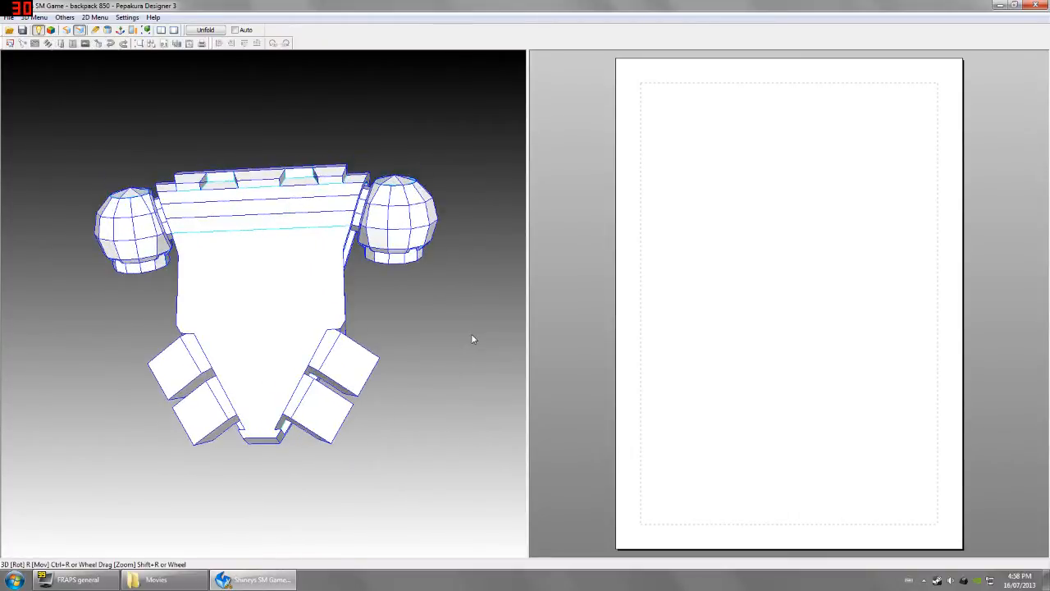
Change the angle threshold for hiding almost flat folding lines in the line style settings and accept it.
left_click(128, 17)
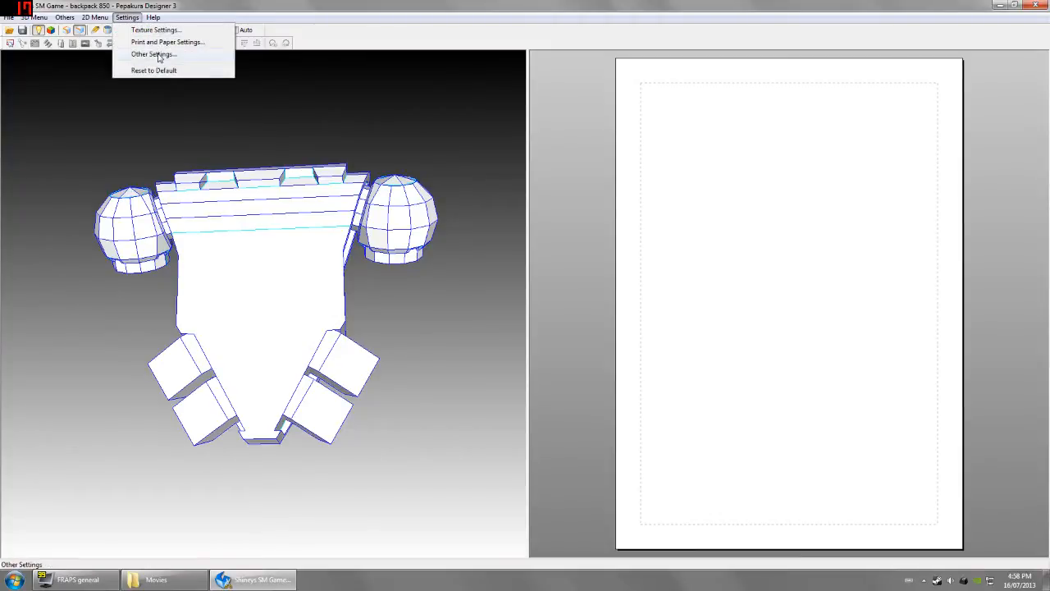
left_click(155, 54)
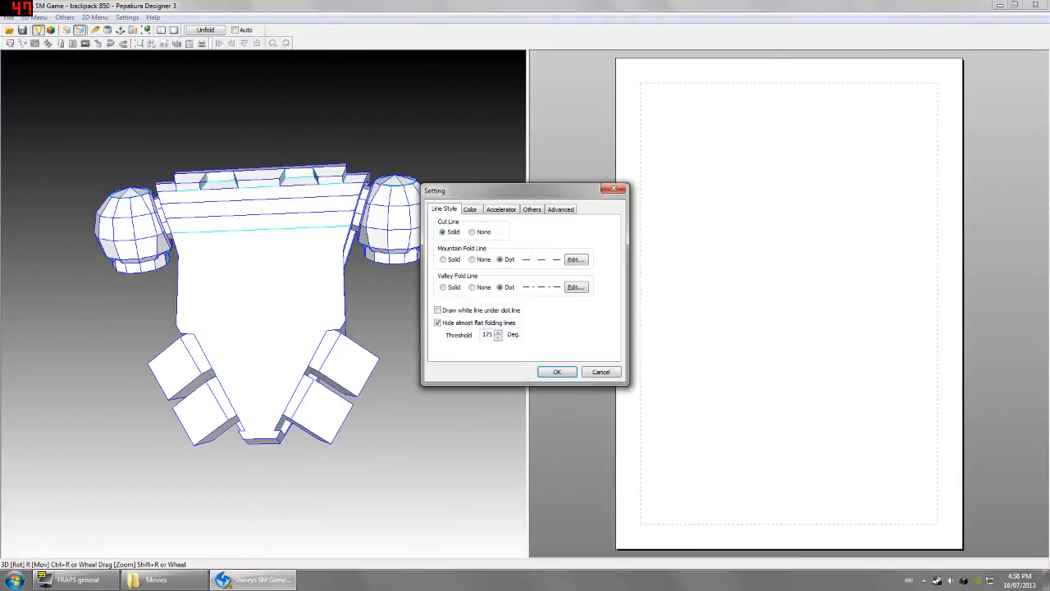
double_click(488, 334)
left_click(553, 369)
Inspect the remaining fold lines on the 3D backpack model from the front and both sides.
mouse_move(283, 289)
left_mouse_down()
mouse_move(295, 304)
mouse_move(283, 321)
mouse_move(215, 363)
mouse_move(164, 293)
mouse_move(82, 292)
mouse_move(206, 300)
mouse_move(181, 291)
left_mouse_up()
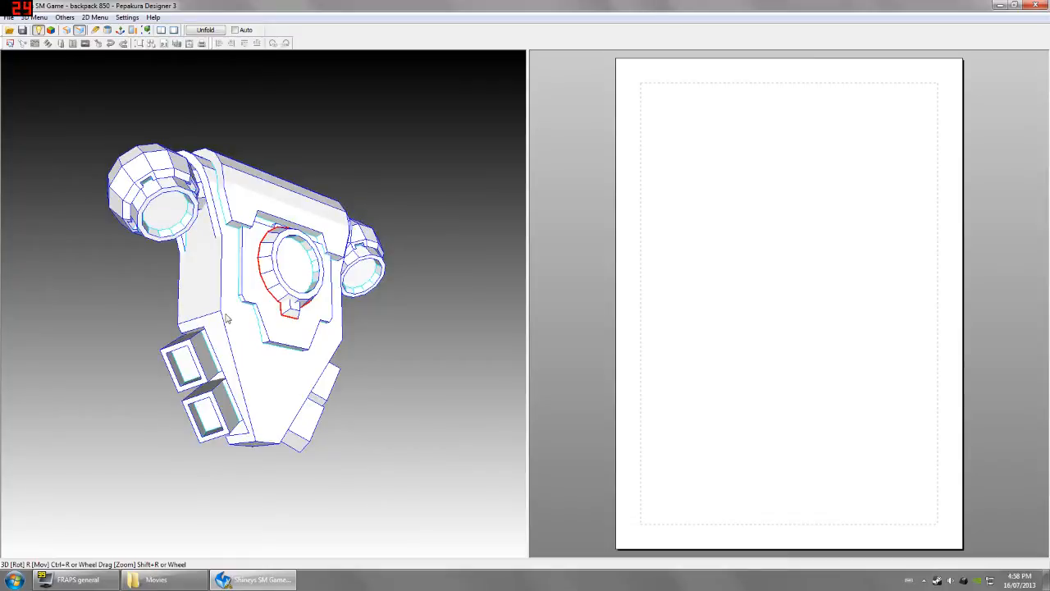
right_click_drag(211, 323, 218, 327)
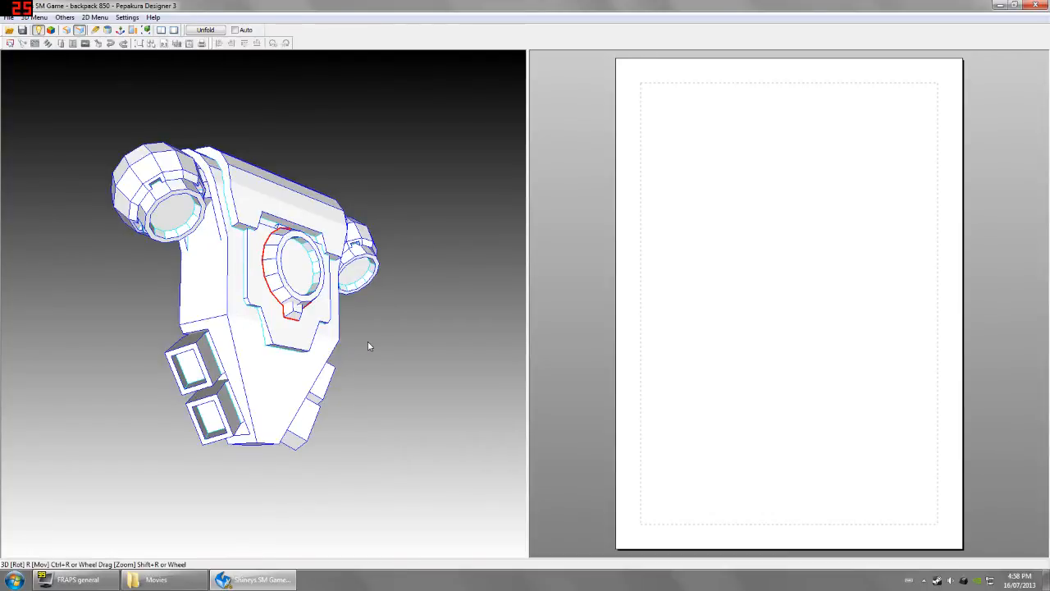
right_click_drag(268, 362, 220, 387)
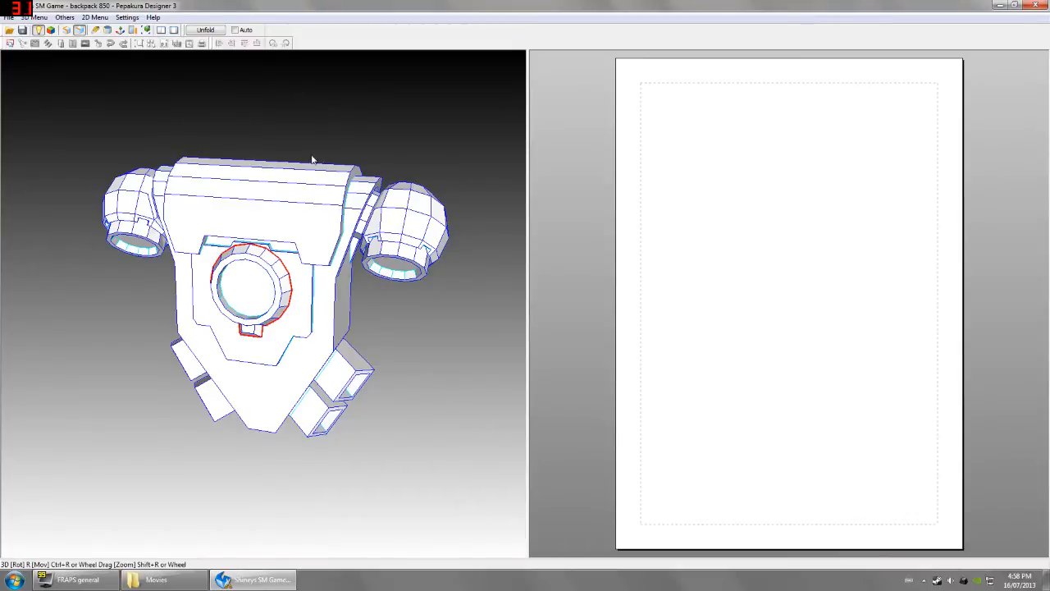
right_click_drag(230, 281, 269, 272)
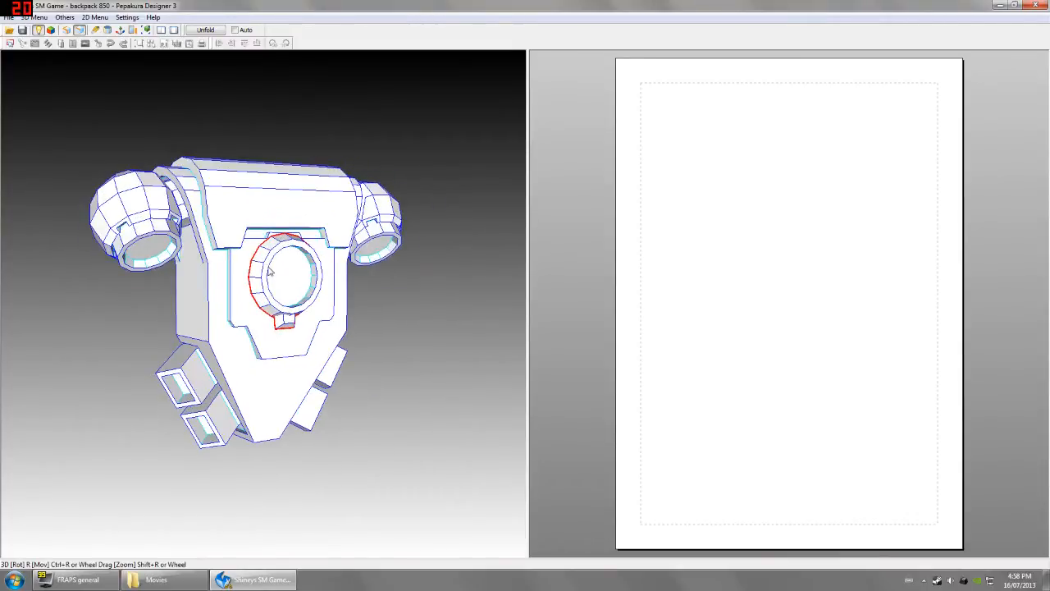
left_click(95, 18)
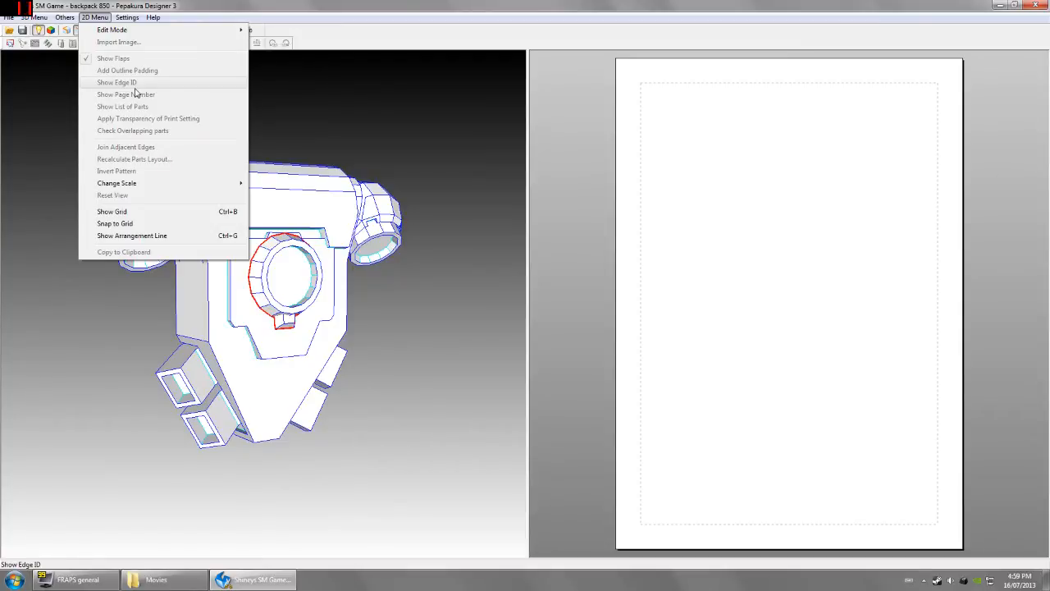
left_click(440, 160)
left_click_drag(404, 186, 396, 191)
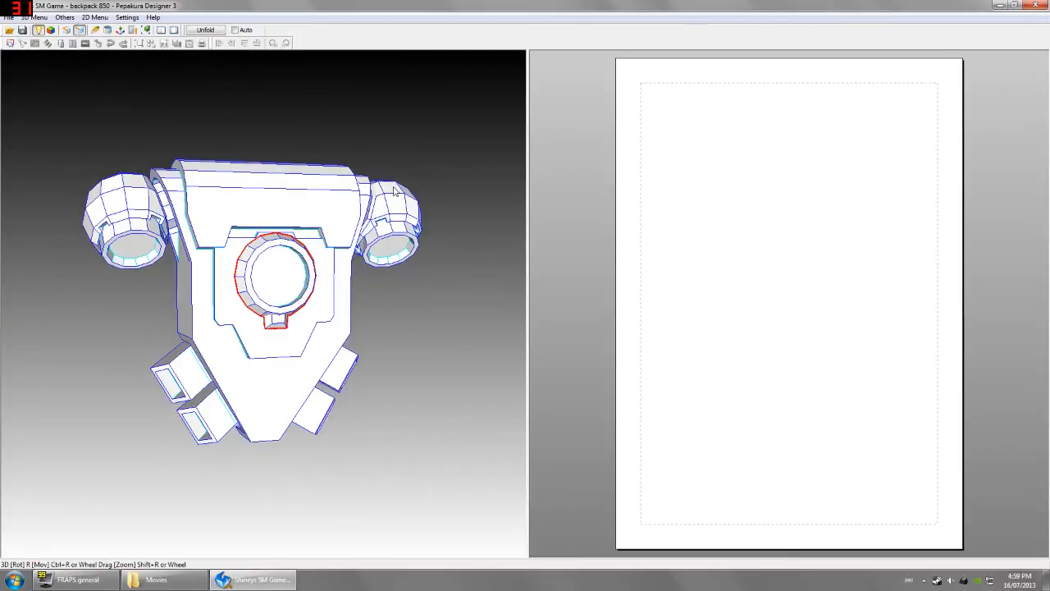
Unfold the backpack model with a manual layout scale of 780.
left_click(206, 30)
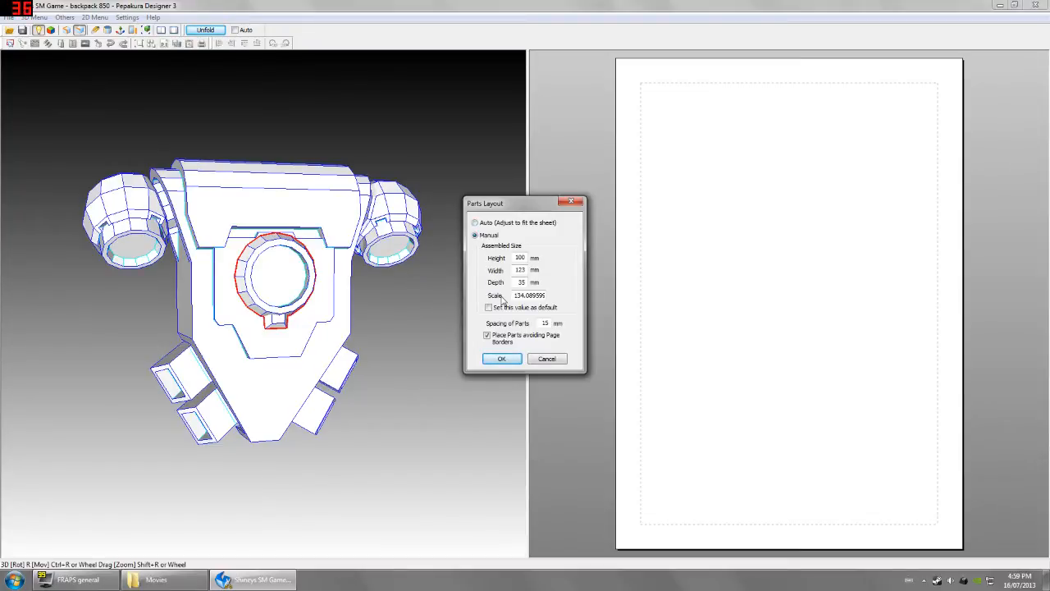
left_click(475, 236)
left_click_drag(514, 294, 609, 301)
type("780")
left_click(501, 362)
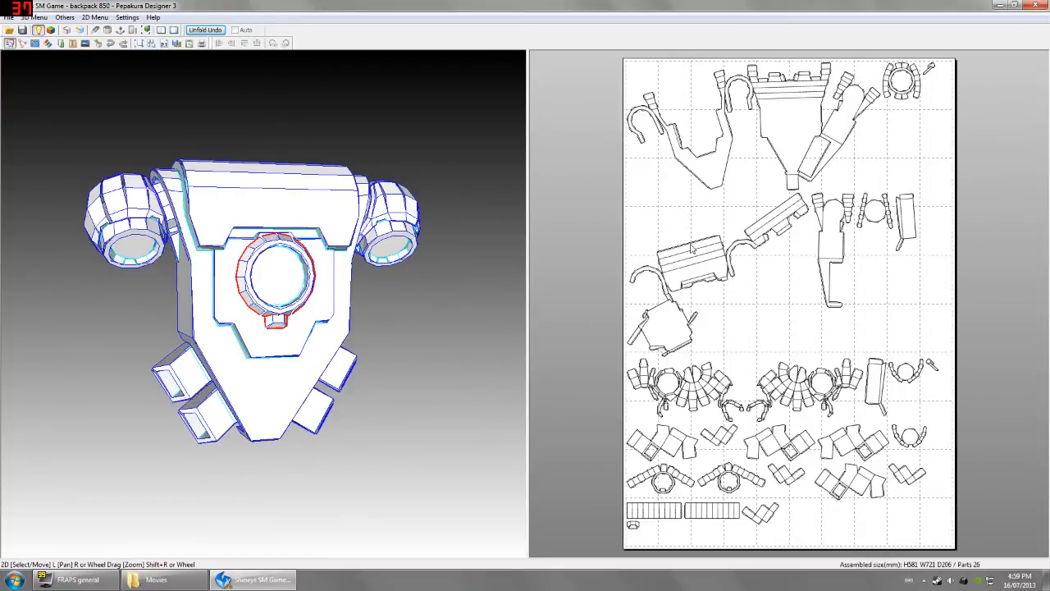
Select the large tapered body part in the pattern to locate its faces on the 3D model, and clear the selection.
left_click(786, 138)
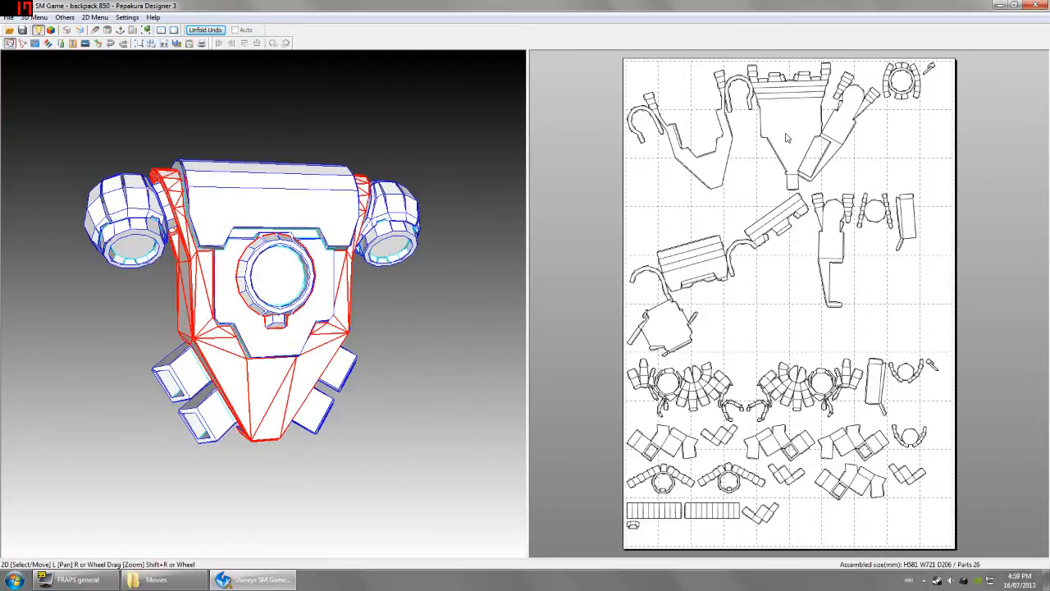
left_click_drag(417, 324, 370, 291)
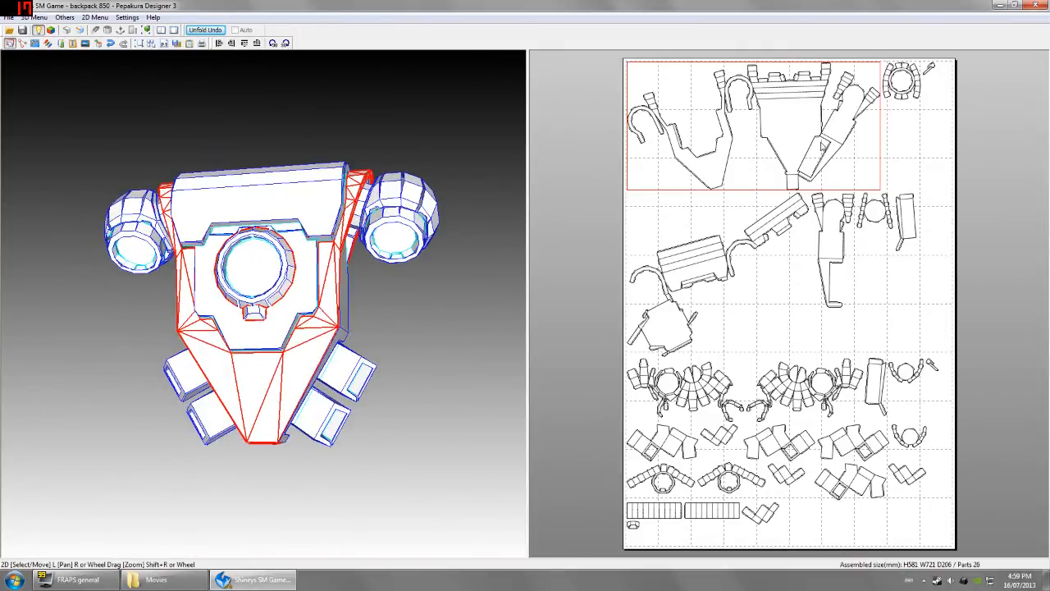
left_click(586, 200)
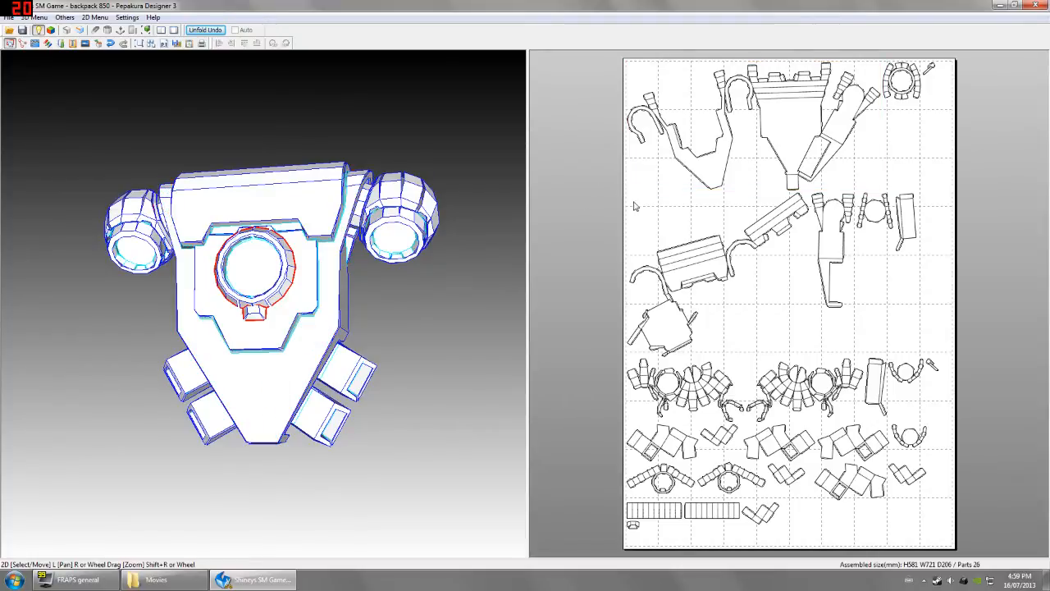
Disjoin the curved strips from the large body parts in the pattern by splitting three connecting edges.
right_click(570, 190)
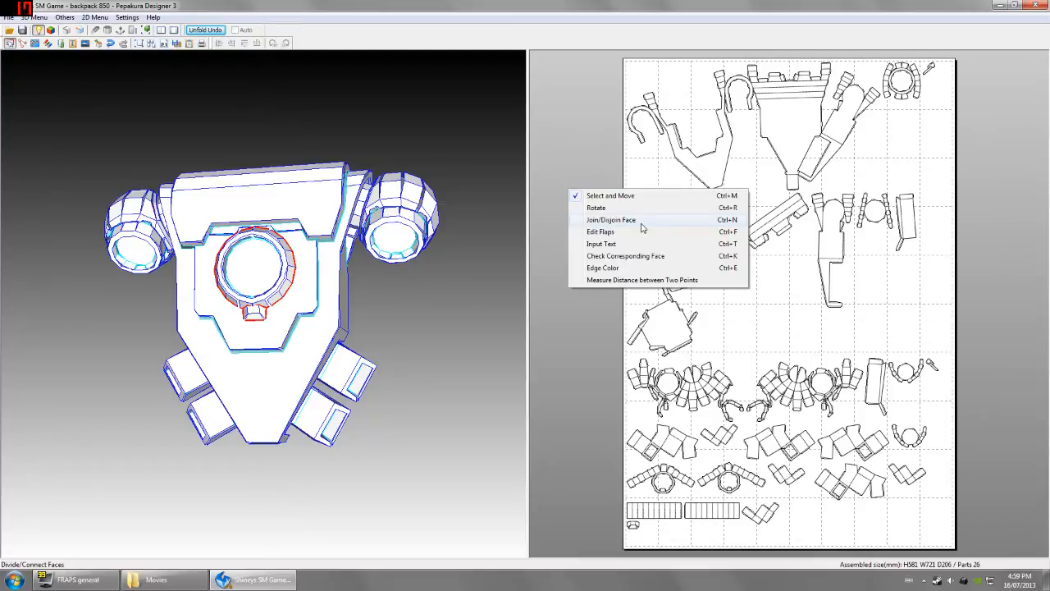
left_click(642, 227)
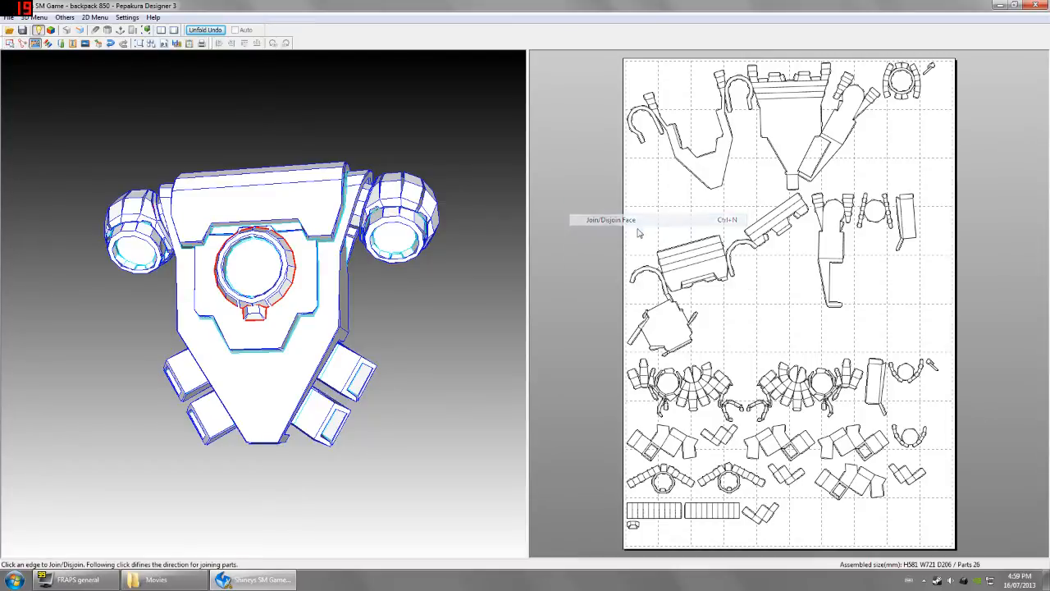
scroll(702, 339, "up", 3)
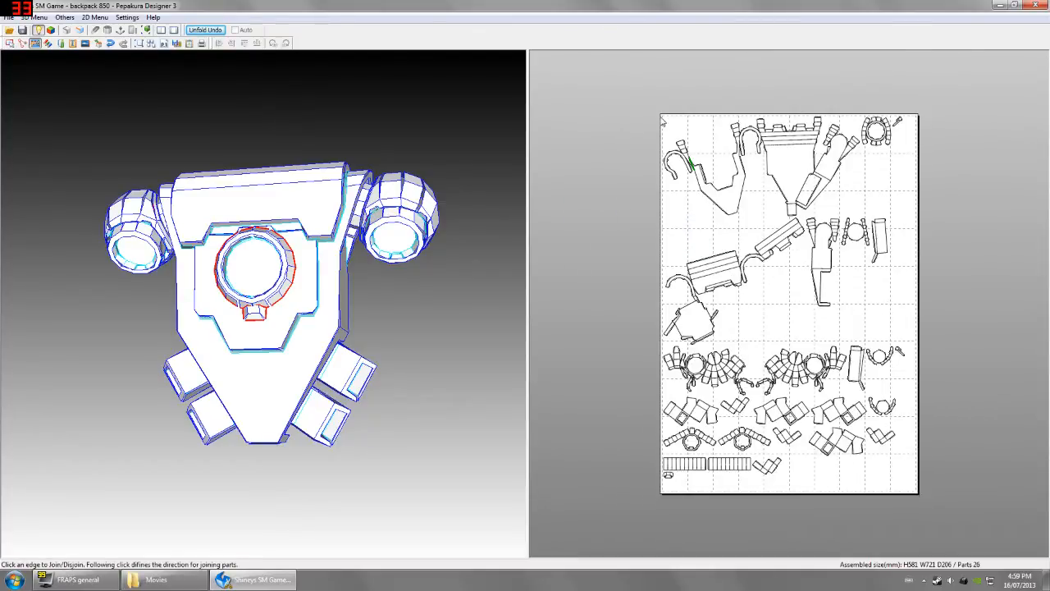
scroll(701, 338, "up", 1)
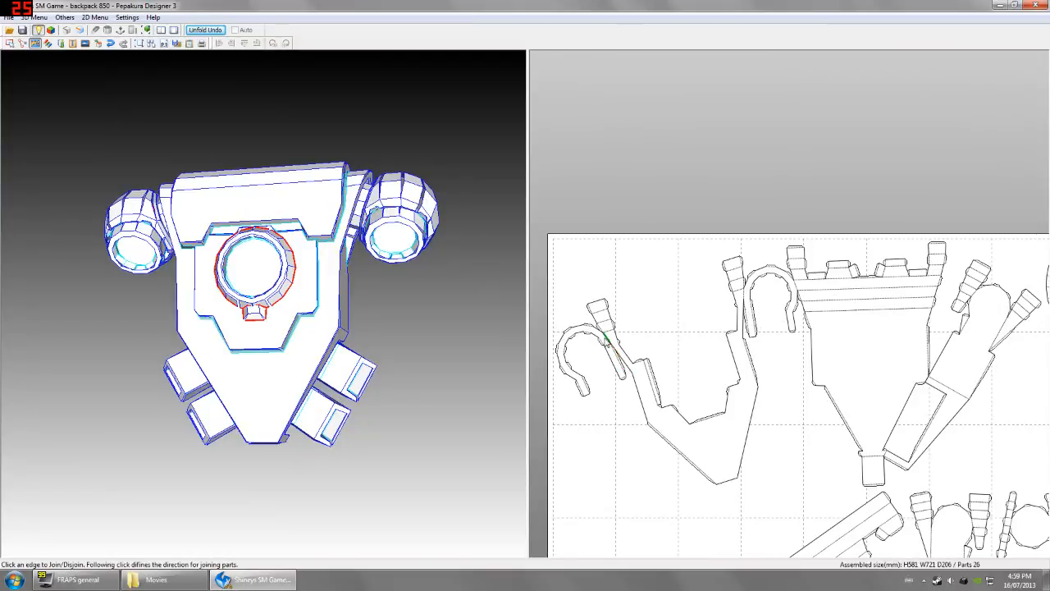
left_click(608, 339)
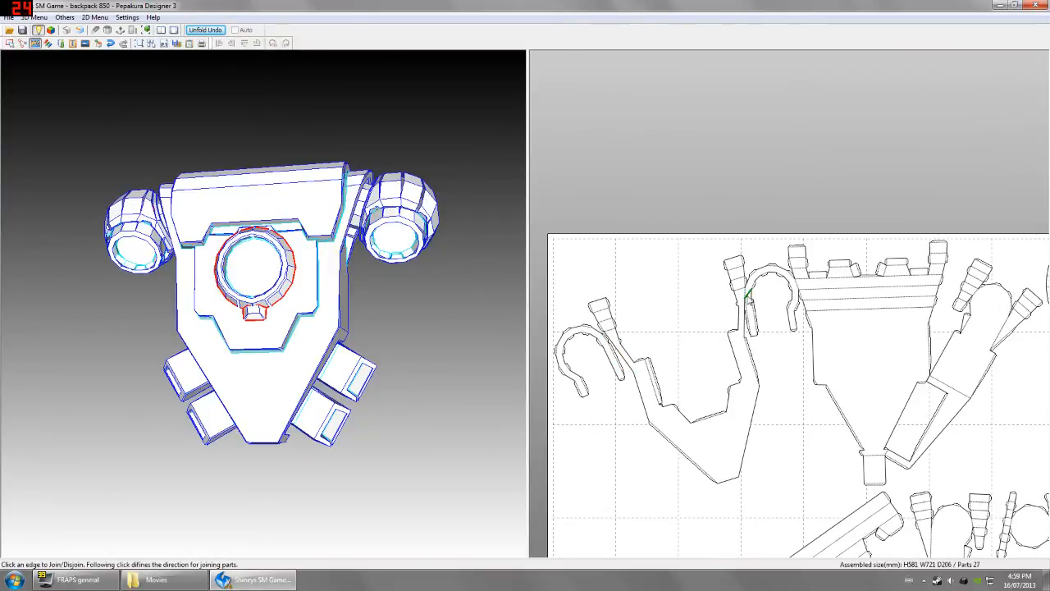
left_click(748, 299)
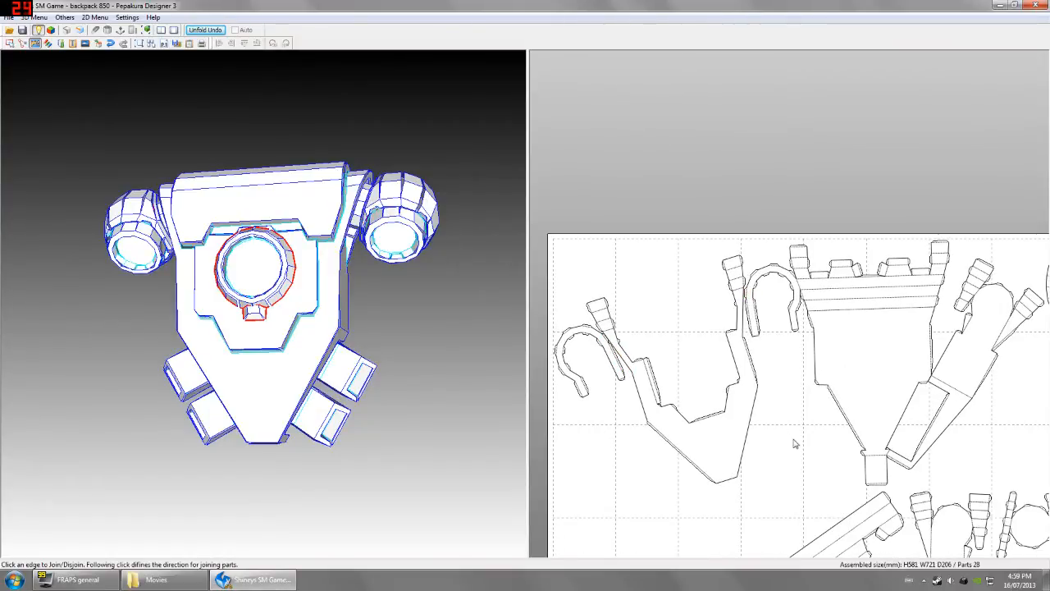
left_click(796, 285)
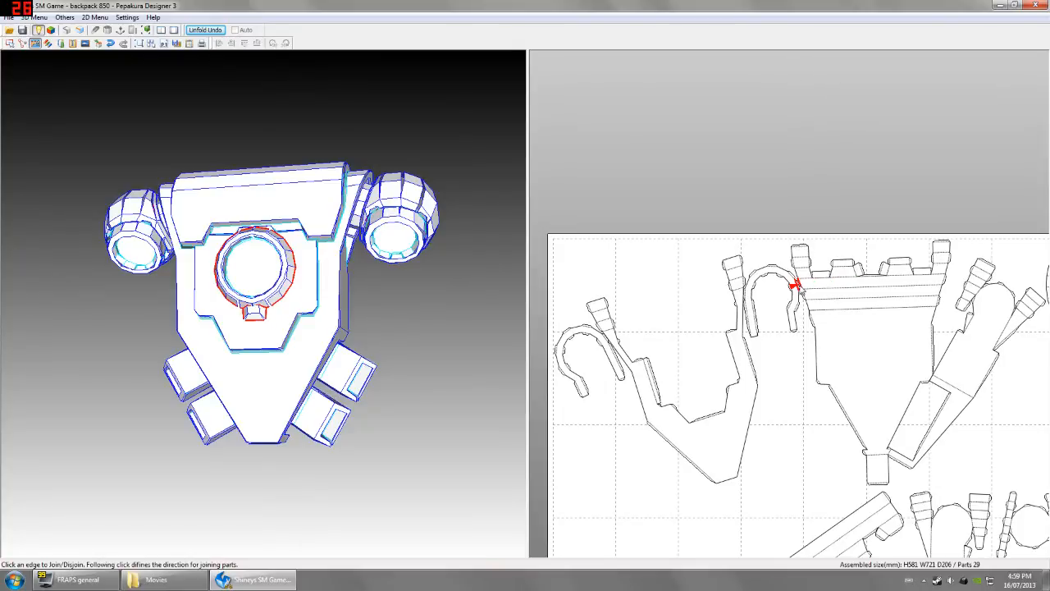
Set the paper size to Letter in the print and paper settings for the unfolded pattern.
middle_click_drag(786, 441, 713, 321)
scroll(748, 345, "down", 1)
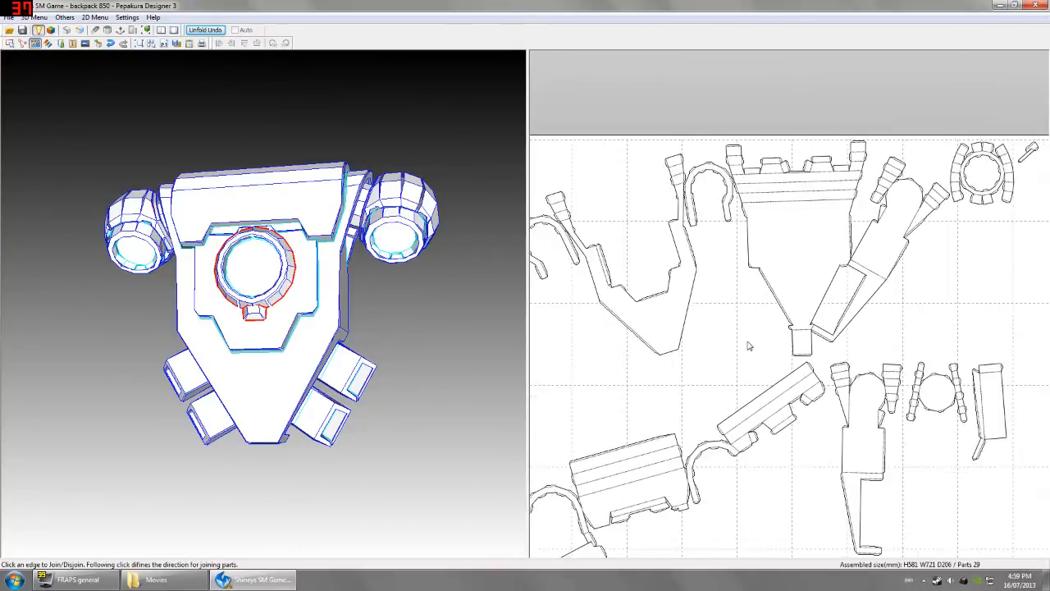
scroll(749, 345, "down", 2)
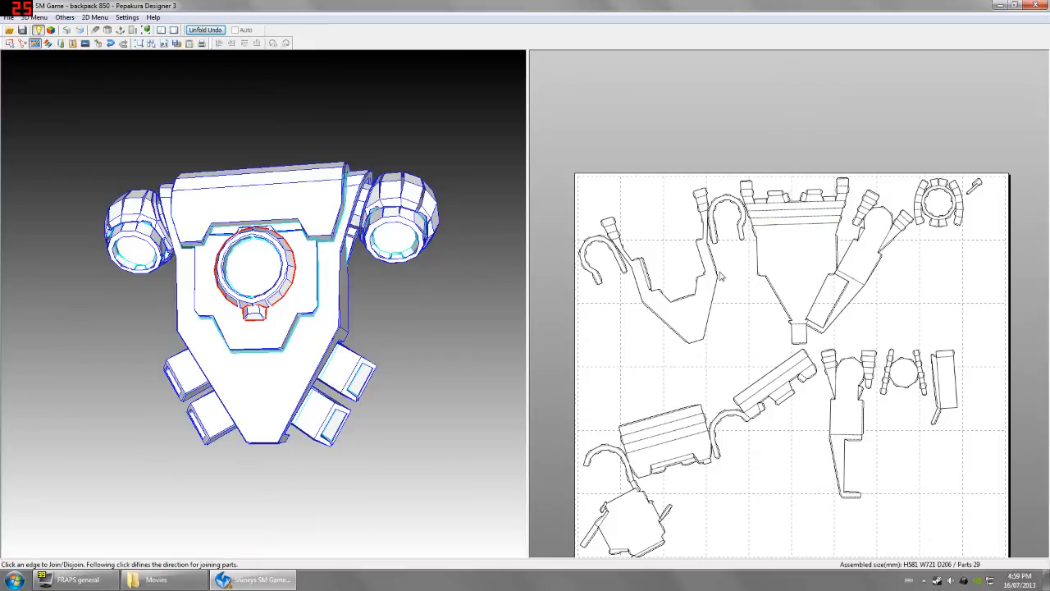
middle_click_drag(705, 394, 727, 235)
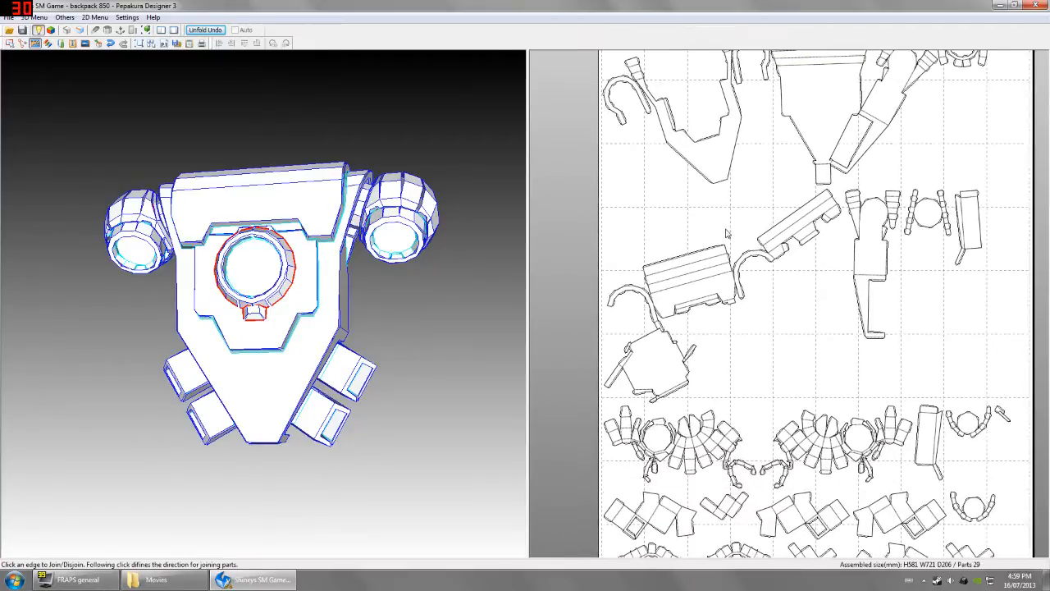
scroll(774, 402, "down", 1)
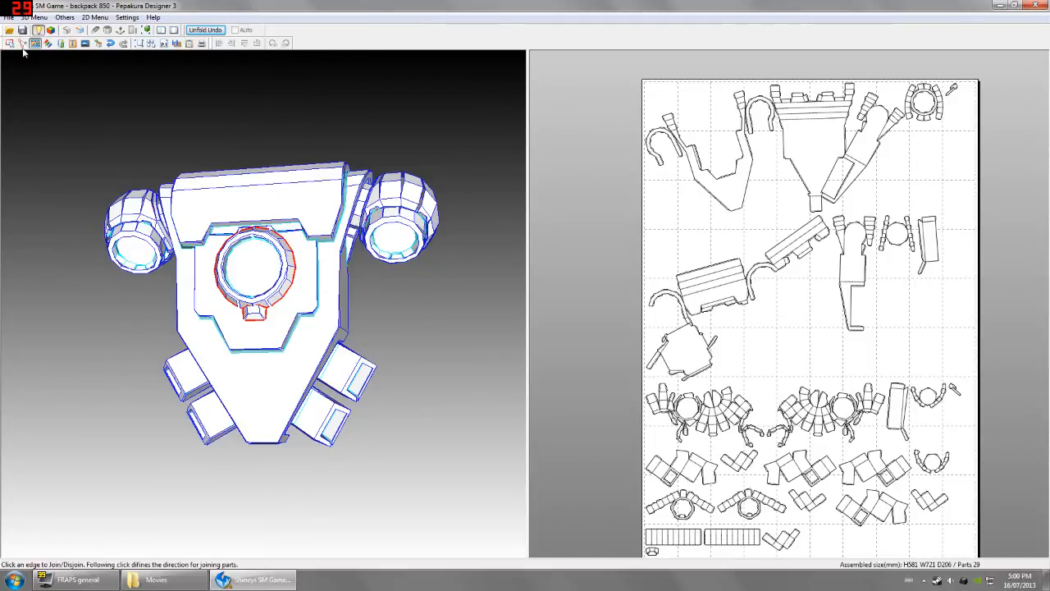
left_click(8, 17)
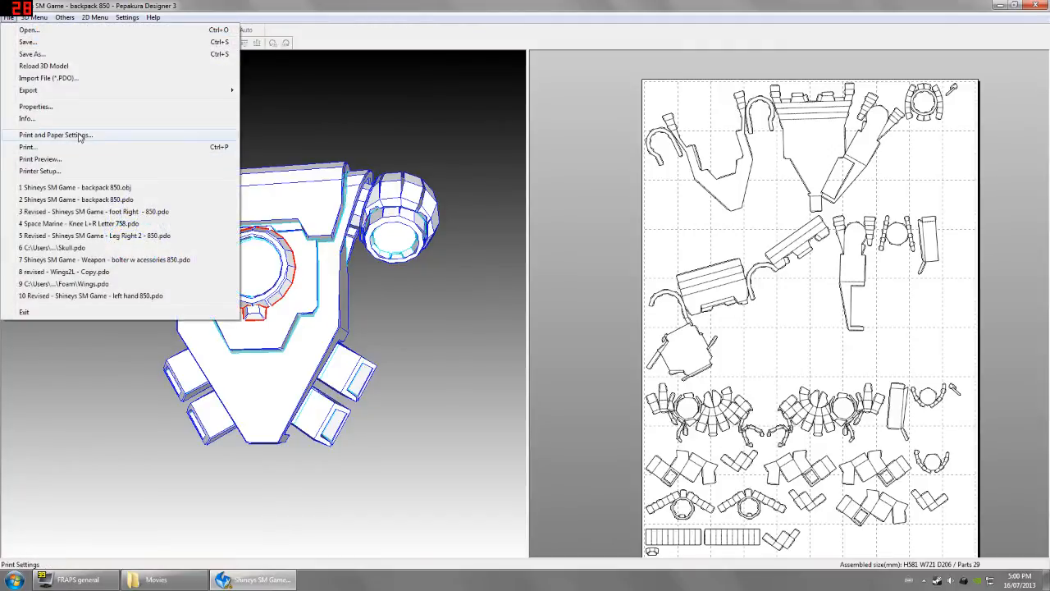
left_click(80, 136)
left_click(574, 187)
left_click(555, 228)
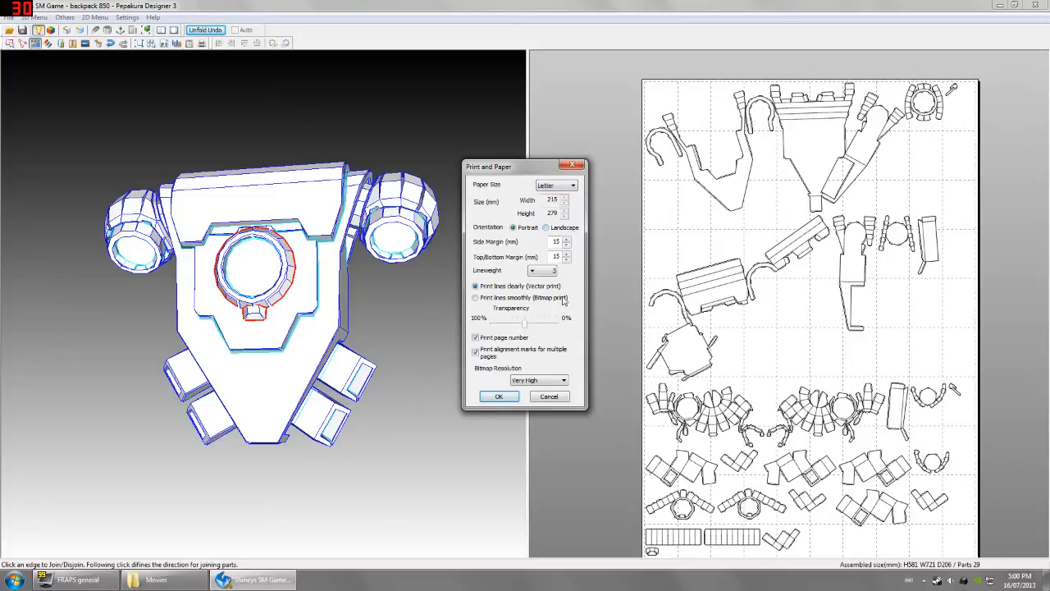
left_click(505, 400)
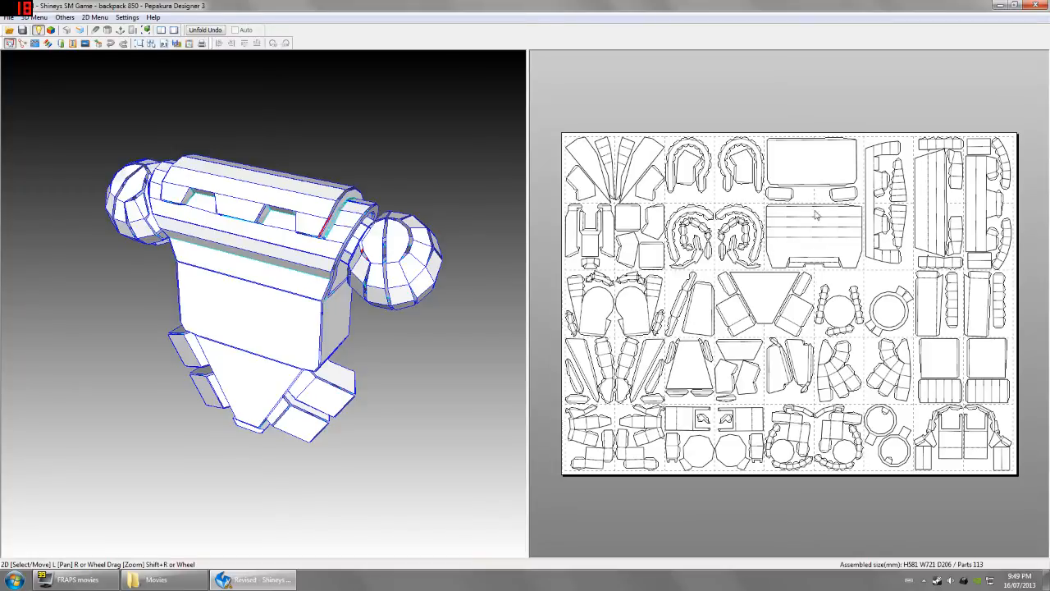
Show the edge IDs on the rearranged pattern and examine them up close on the unfolded parts.
left_click(94, 17)
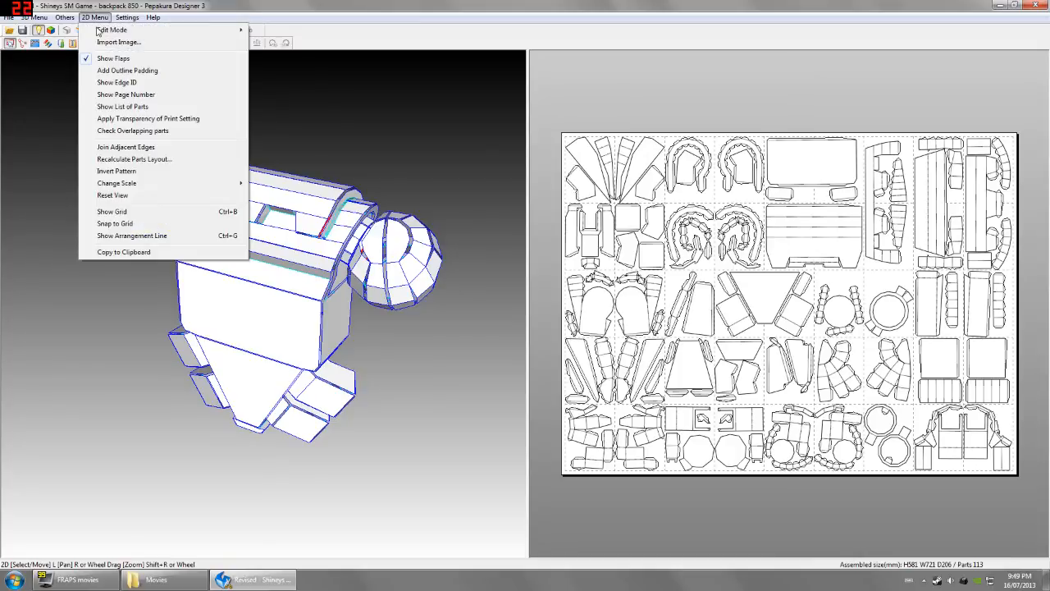
left_click(107, 84)
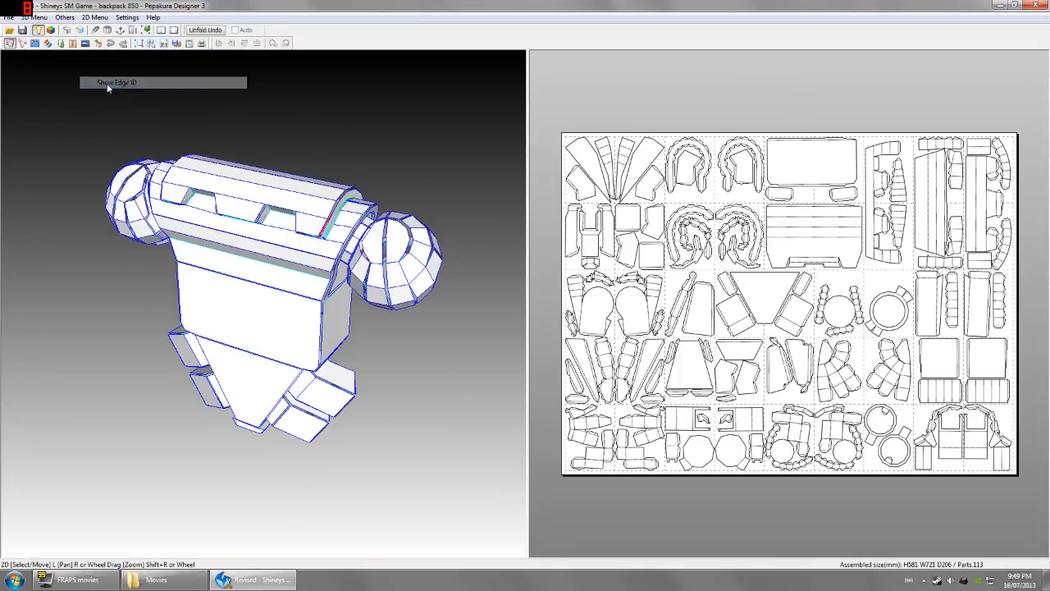
scroll(780, 211, "down", 1)
scroll(780, 211, "up", 6)
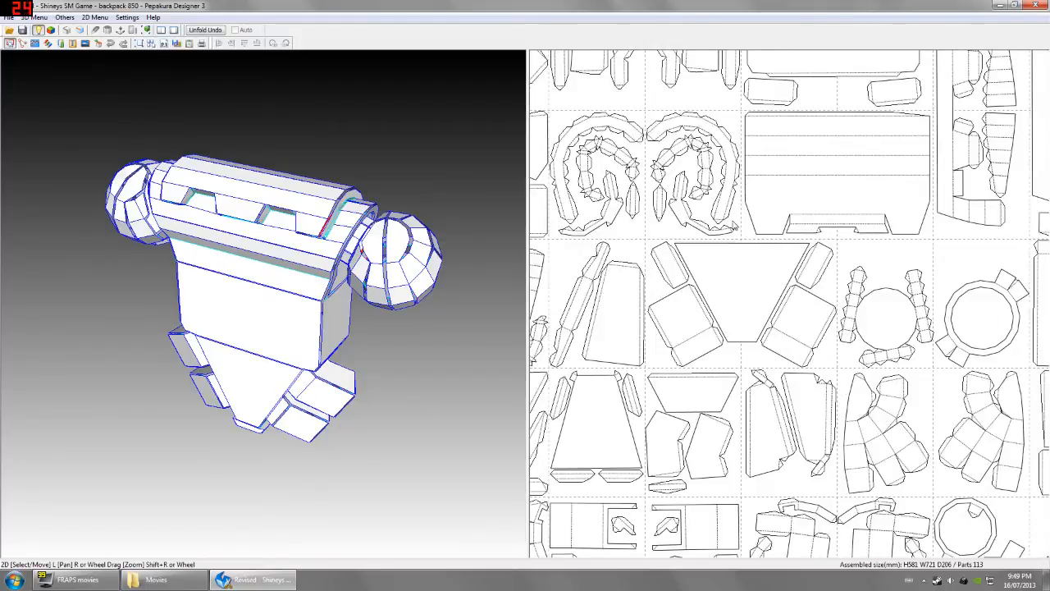
scroll(903, 82, "down", 1)
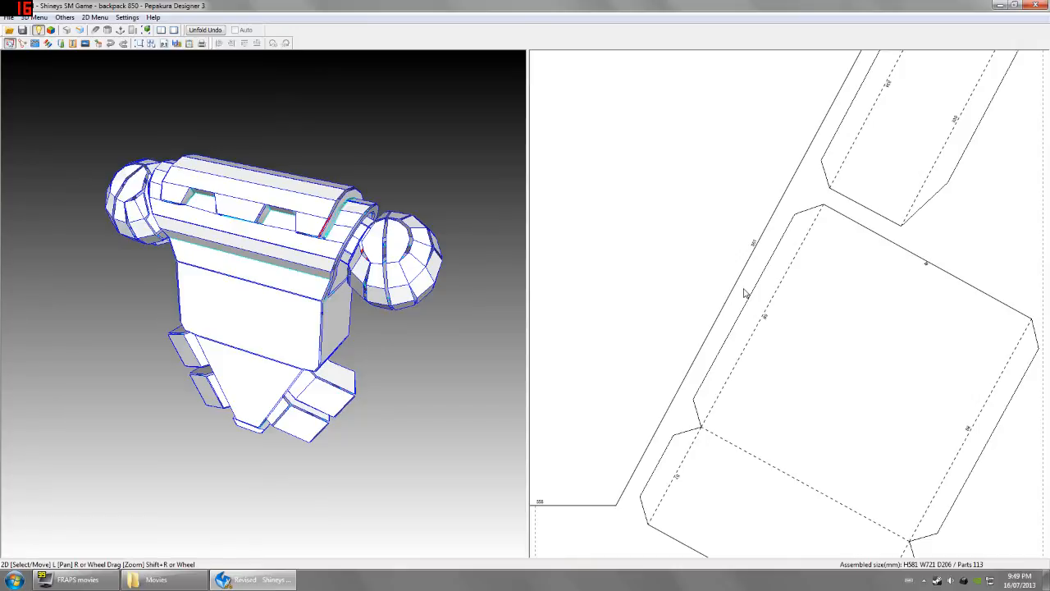
scroll(745, 293, "down", 3)
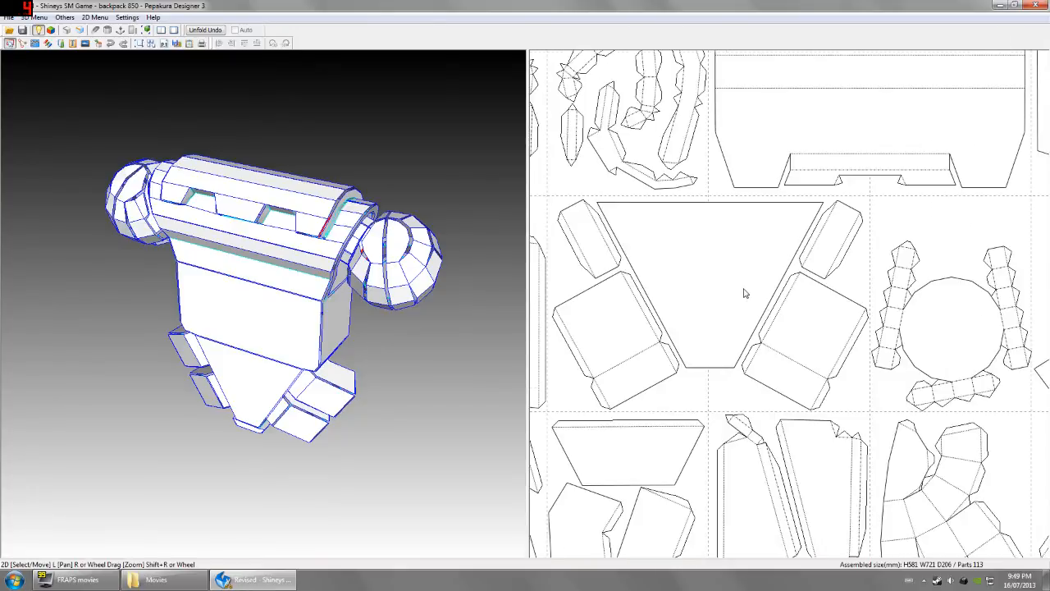
scroll(745, 293, "down", 5)
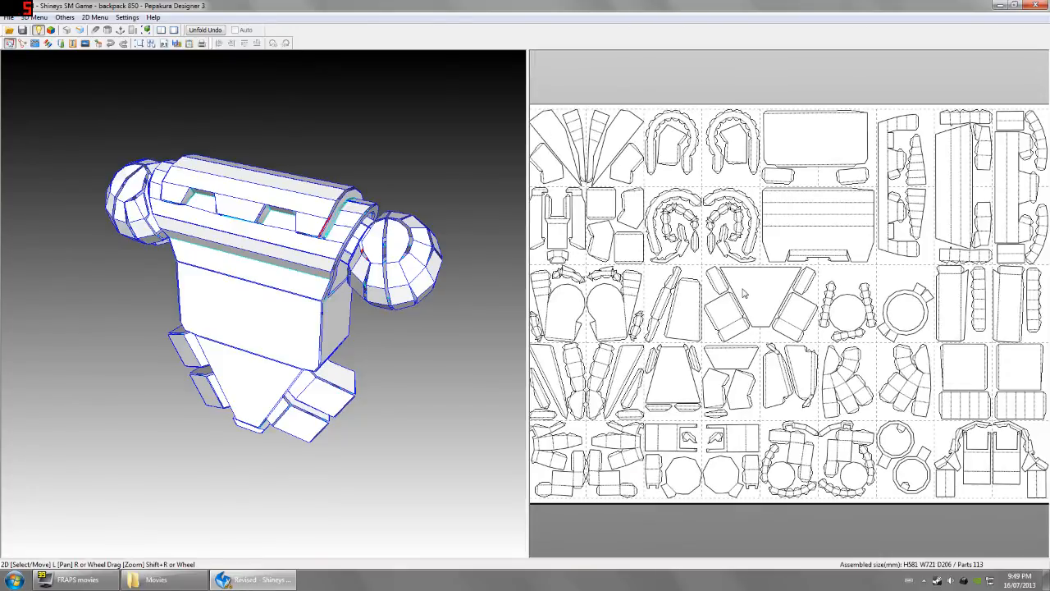
scroll(746, 293, "down", 1)
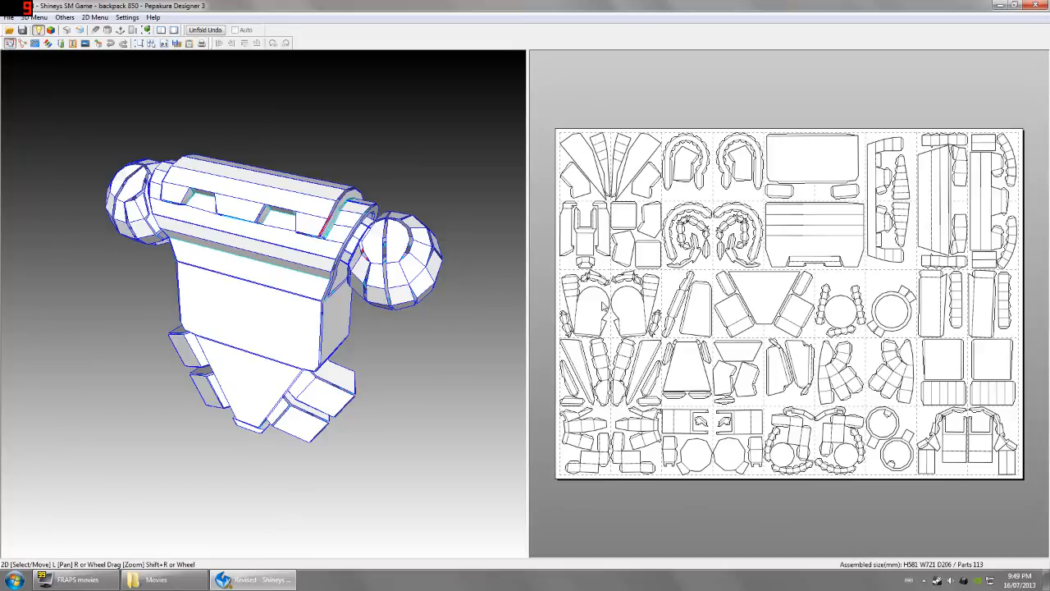